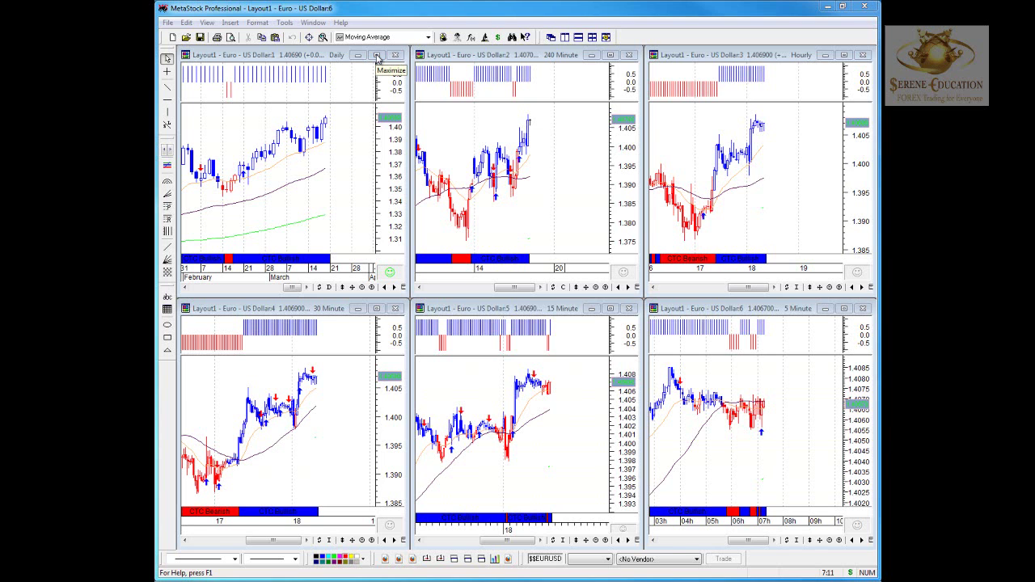
On the maximized daily Euro–US Dollar chart, draw a horizontal line at 1.400 and a rising trendline from the January low along the March lows.
{"action": "left_click", "coordinate": [376, 55]}
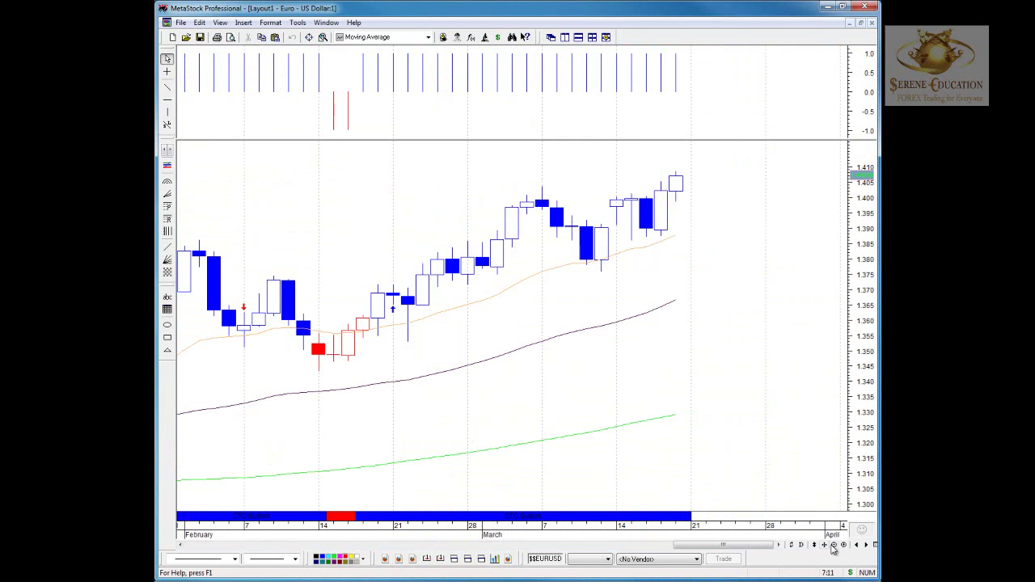
{"action": "left_click", "coordinate": [833, 545]}
{"action": "left_click", "coordinate": [166, 102]}
{"action": "left_click", "coordinate": [441, 195]}
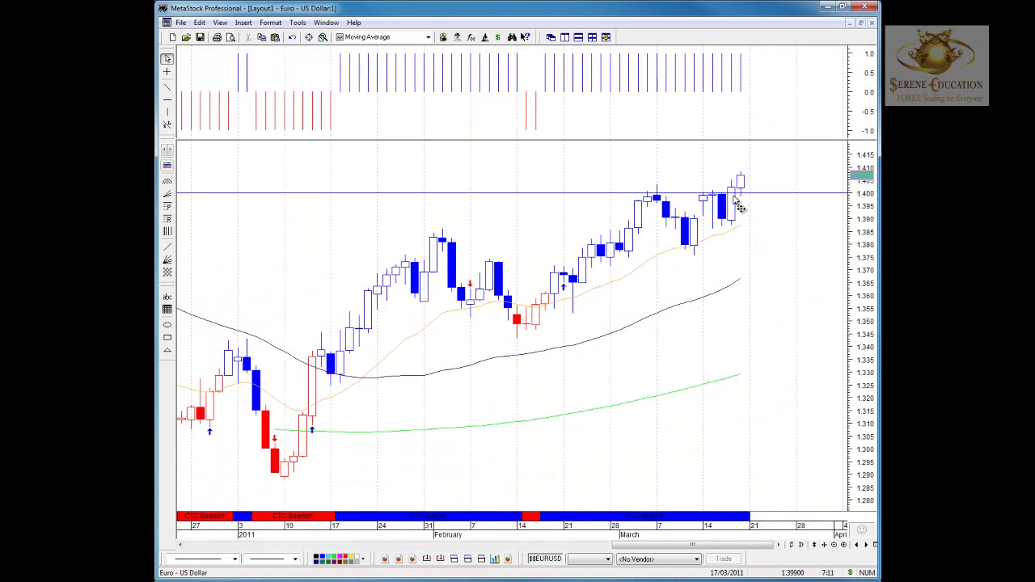
{"action": "mouse_move", "coordinate": [734, 191]}
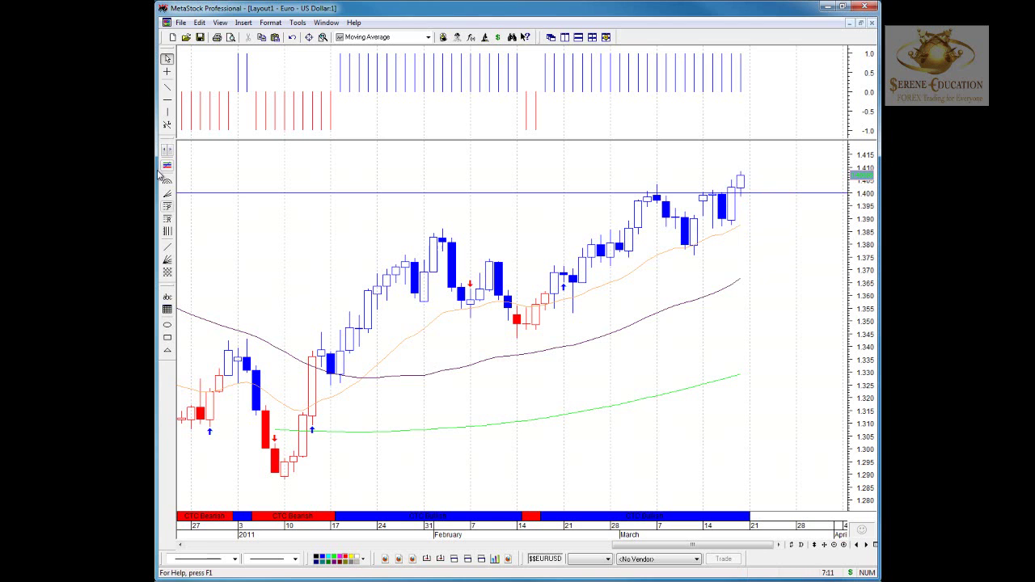
{"action": "left_click", "coordinate": [167, 87]}
{"action": "mouse_move", "coordinate": [285, 478]}
{"action": "left_mouse_down"}
{"action": "mouse_move", "coordinate": [767, 286]}
{"action": "mouse_move", "coordinate": [797, 187]}
{"action": "left_mouse_up"}
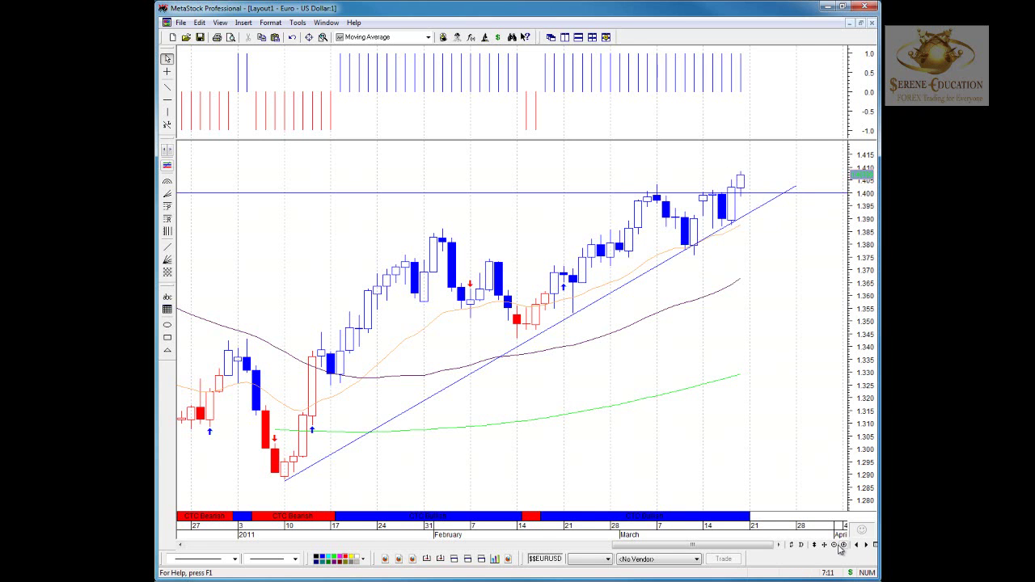
Place two horizontal lines on the daily Euro chart at the early November highs, at about 1.421 and 1.428.
{"action": "left_click", "coordinate": [842, 545]}
{"action": "left_click", "coordinate": [841, 545]}
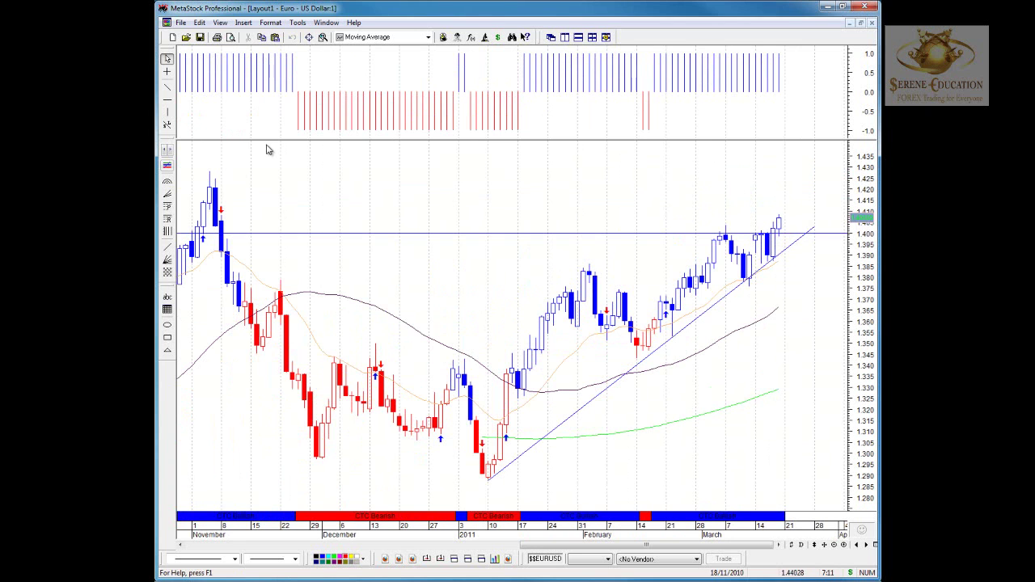
{"action": "left_click", "coordinate": [168, 99]}
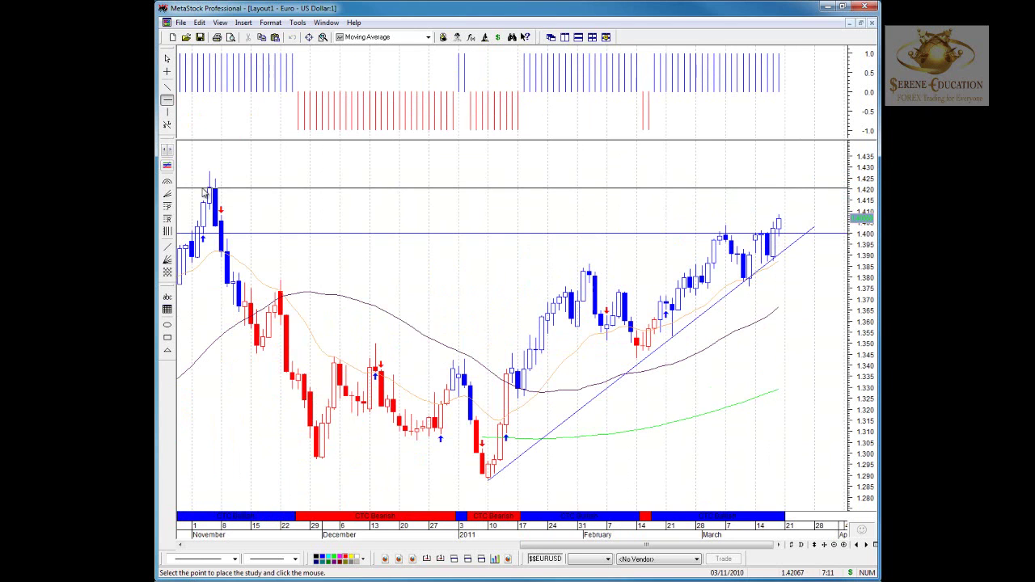
{"action": "left_click", "coordinate": [203, 191]}
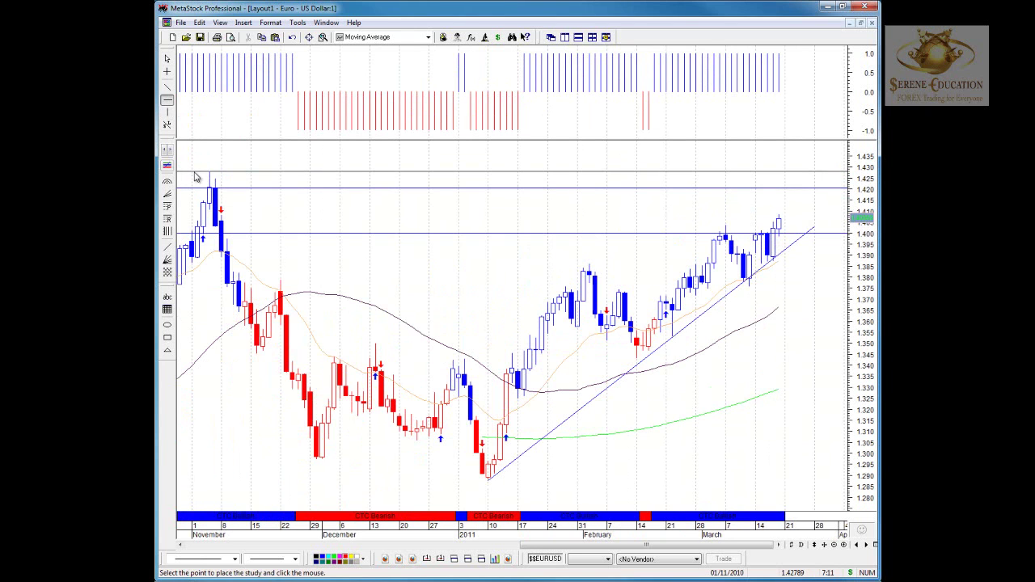
{"action": "left_click", "coordinate": [195, 173]}
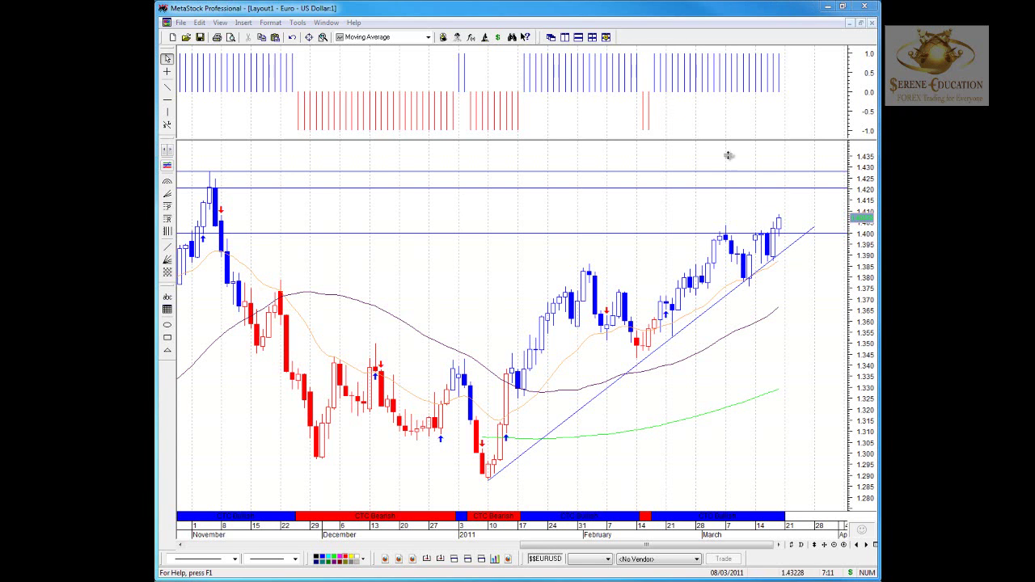
Maximize the 30-minute Euro chart and draw a rising trendline from the 17 March lows, lengthening it beyond the latest candles.
{"action": "left_click", "coordinate": [593, 38]}
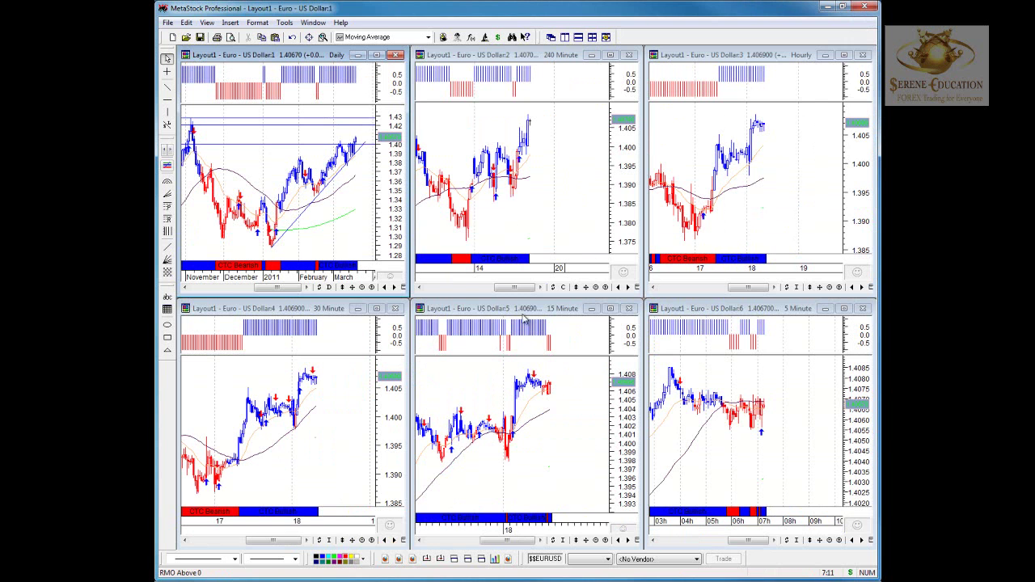
{"action": "left_click", "coordinate": [376, 309]}
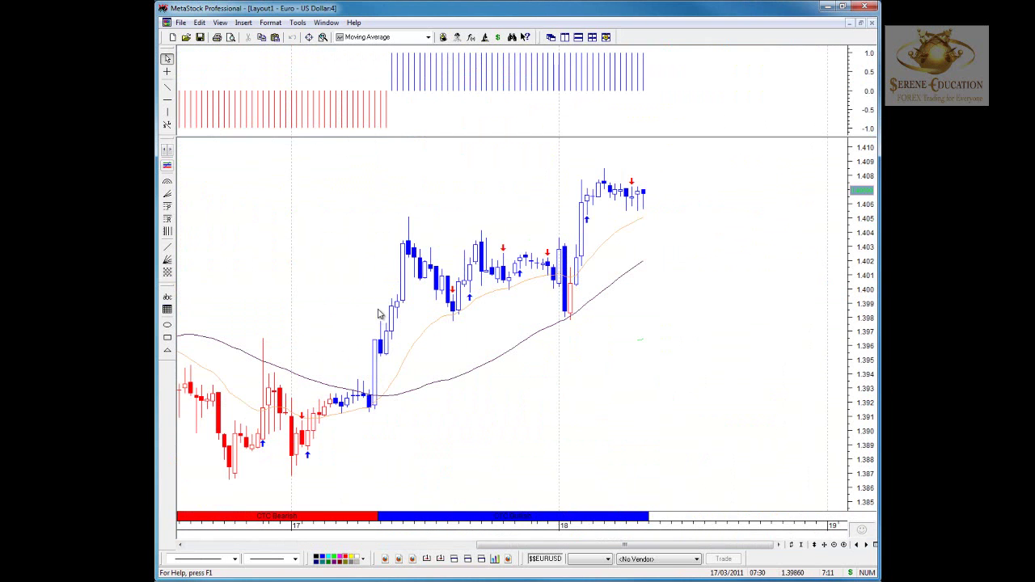
{"action": "left_click", "coordinate": [167, 86]}
{"action": "left_click_drag", "start_coordinate": [281, 462], "coordinate": [777, 184]}
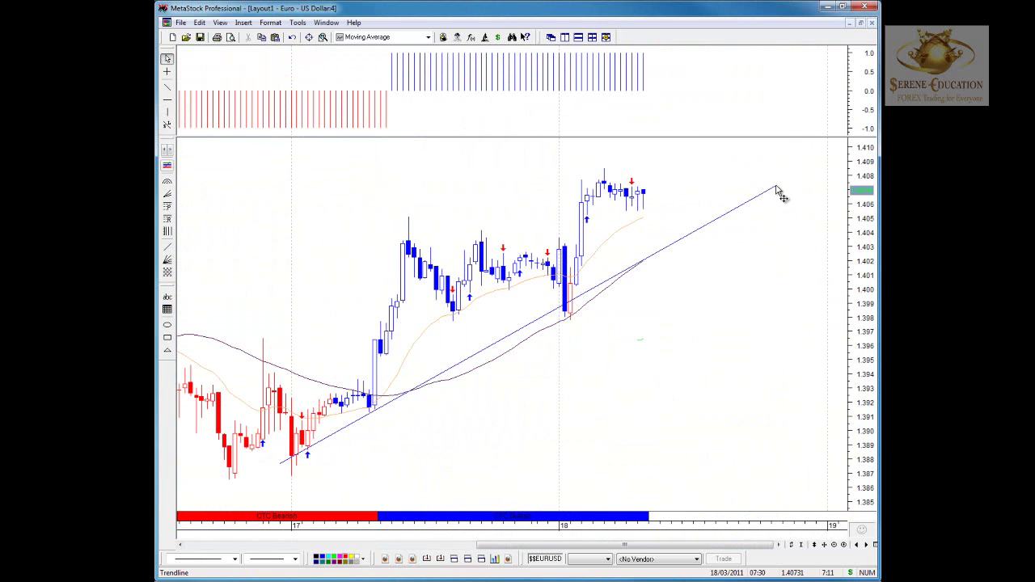
{"action": "double_click", "coordinate": [777, 187]}
{"action": "left_click", "coordinate": [496, 350]}
{"action": "left_click_drag", "start_coordinate": [777, 185], "coordinate": [811, 174]}
Place horizontal lines on the 30-minute Euro chart at 1.400 and at the 18 March high, about 1.4085.
{"action": "left_click", "coordinate": [166, 98]}
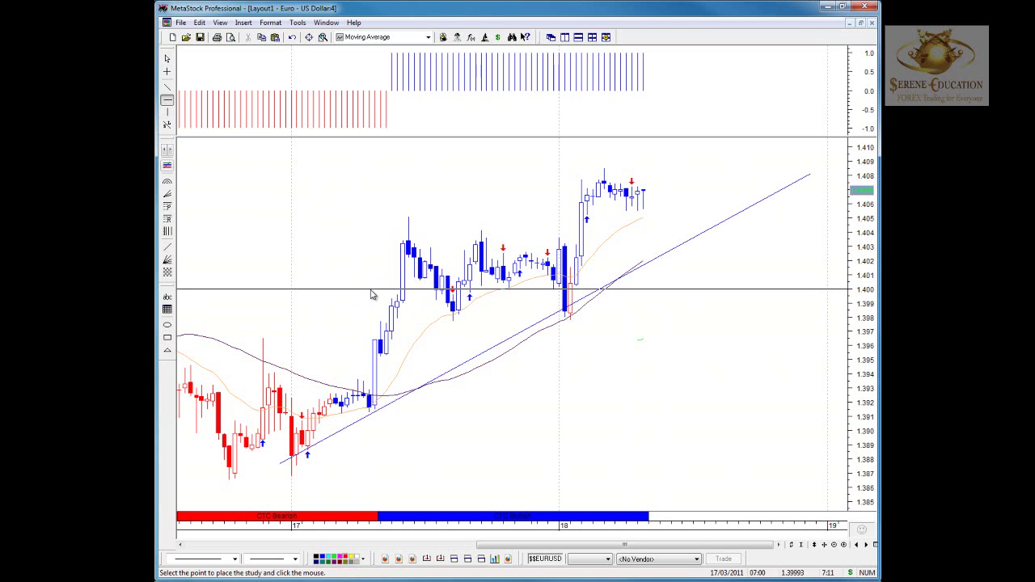
{"action": "left_click", "coordinate": [375, 293]}
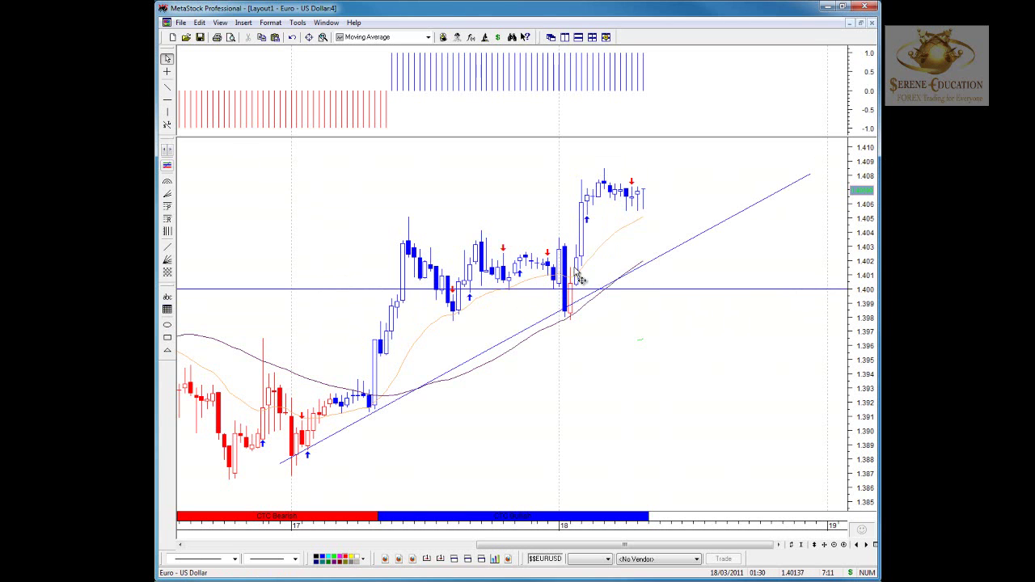
{"action": "mouse_move", "coordinate": [574, 306]}
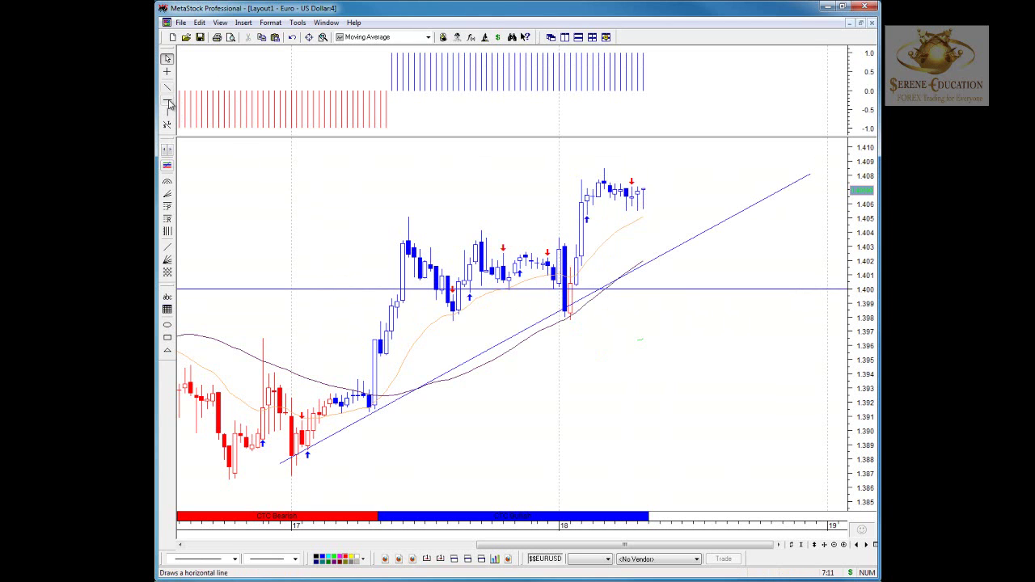
{"action": "left_click", "coordinate": [809, 167]}
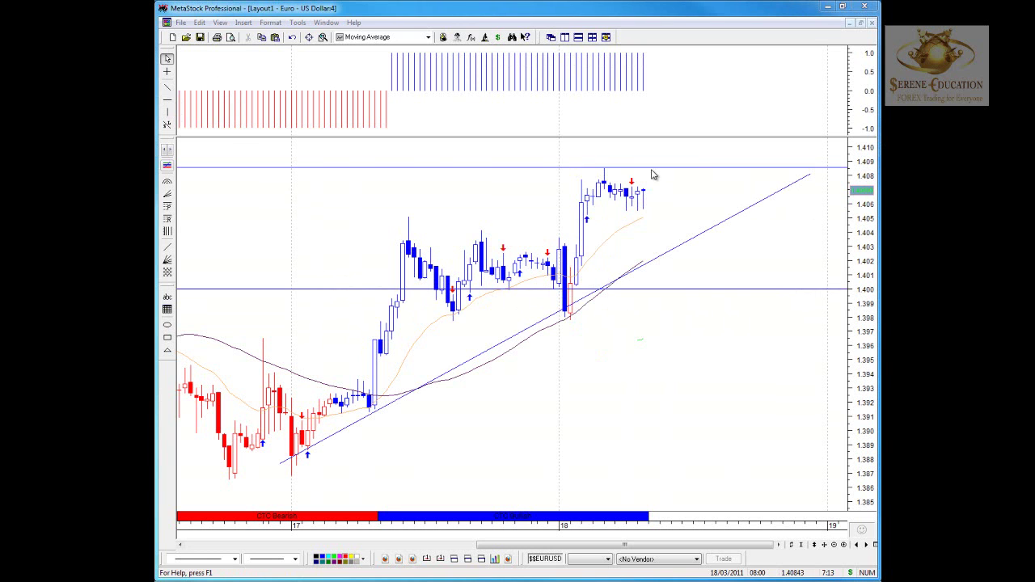
Draw a short horizontal trendline at about 1.4063 beneath the latest 30-minute candles and extend it to the right.
{"action": "left_click", "coordinate": [167, 89]}
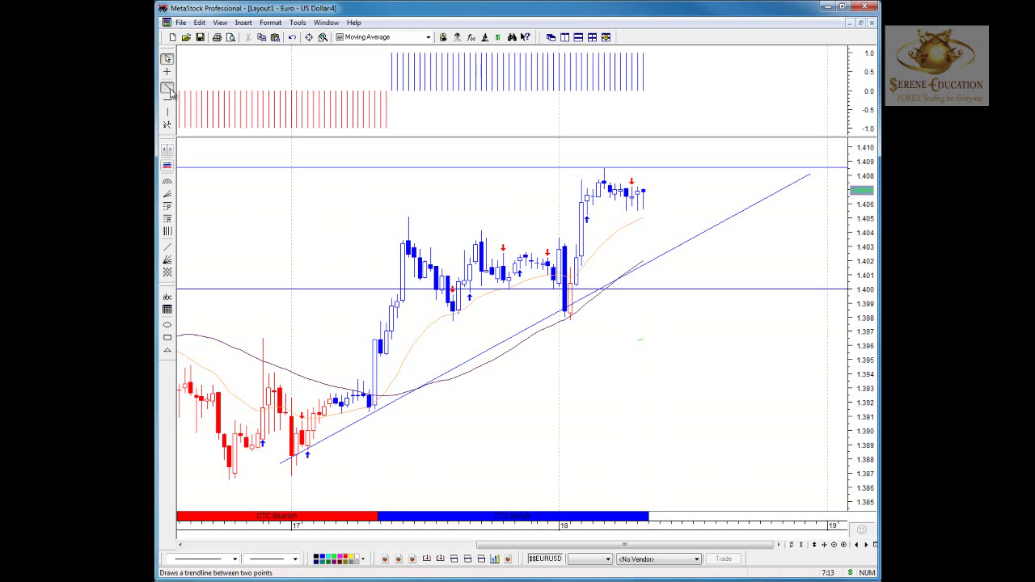
{"action": "left_click_drag", "start_coordinate": [614, 200], "coordinate": [671, 199]}
{"action": "right_click", "coordinate": [636, 202]}
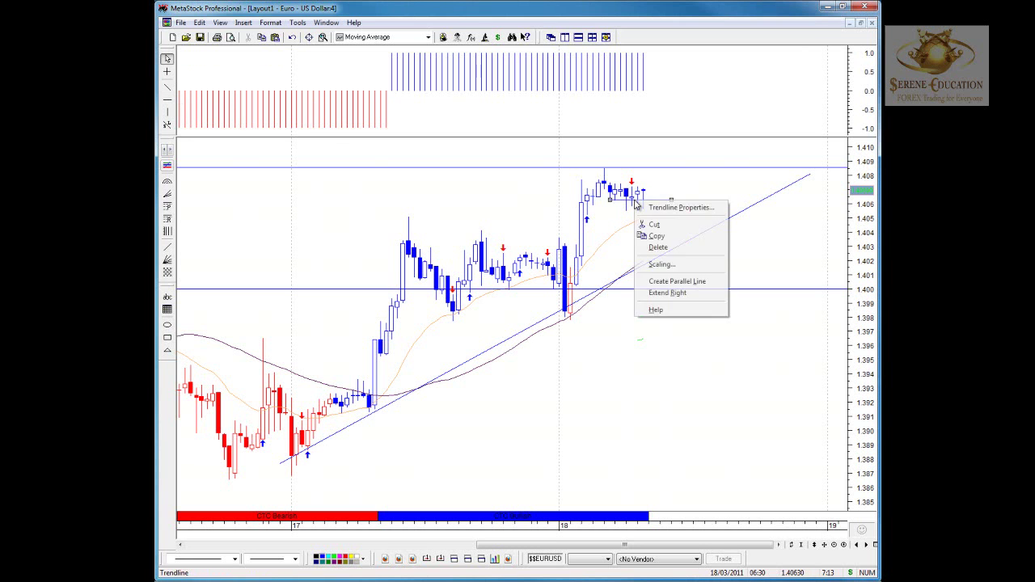
{"action": "left_click", "coordinate": [667, 293]}
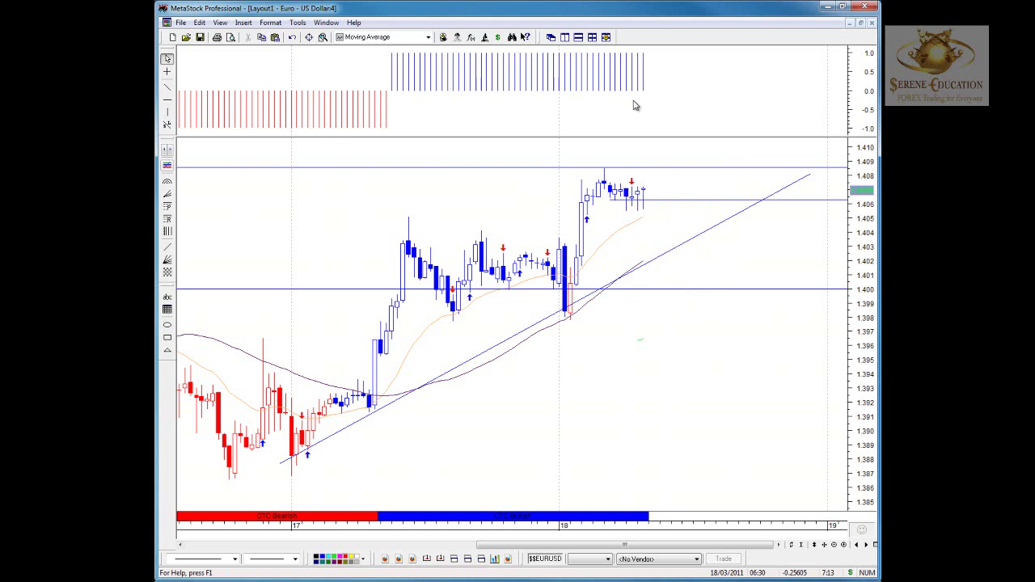
Close the Euro layout and draw a rising trendline from the late December low on the maximized daily UK Pound Sterling–US Dollar chart.
{"action": "left_click", "coordinate": [593, 37]}
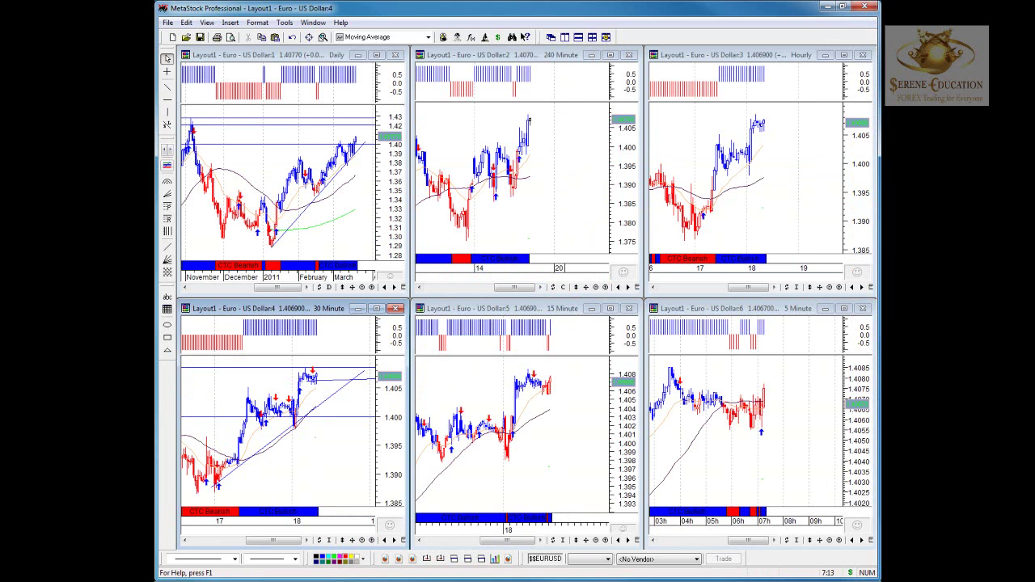
{"action": "left_click", "coordinate": [394, 308]}
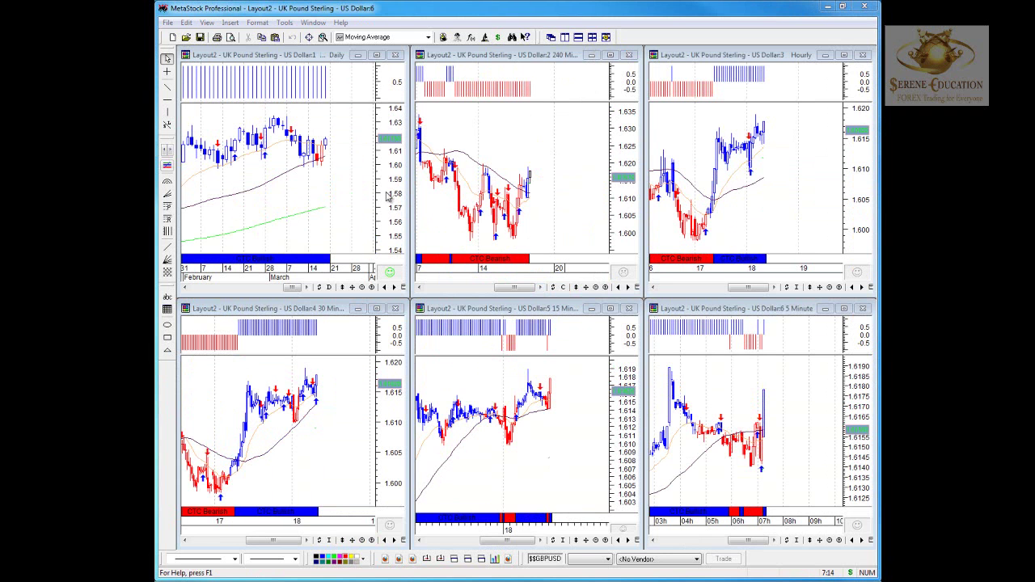
{"action": "left_click", "coordinate": [376, 56]}
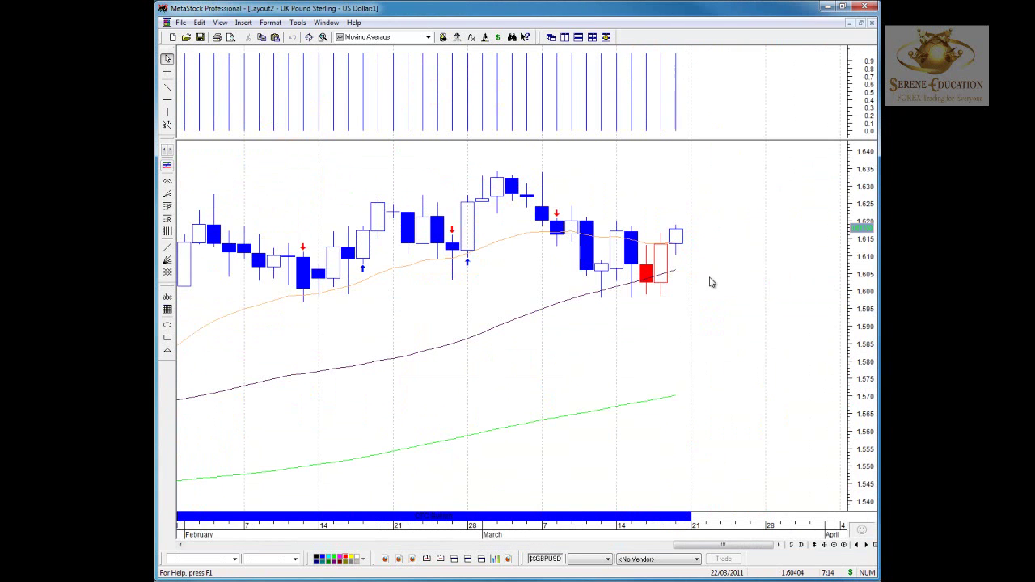
{"action": "left_click", "coordinate": [835, 546]}
{"action": "left_click", "coordinate": [835, 546]}
{"action": "left_click", "coordinate": [166, 87]}
{"action": "left_click_drag", "start_coordinate": [338, 474], "coordinate": [870, 215]}
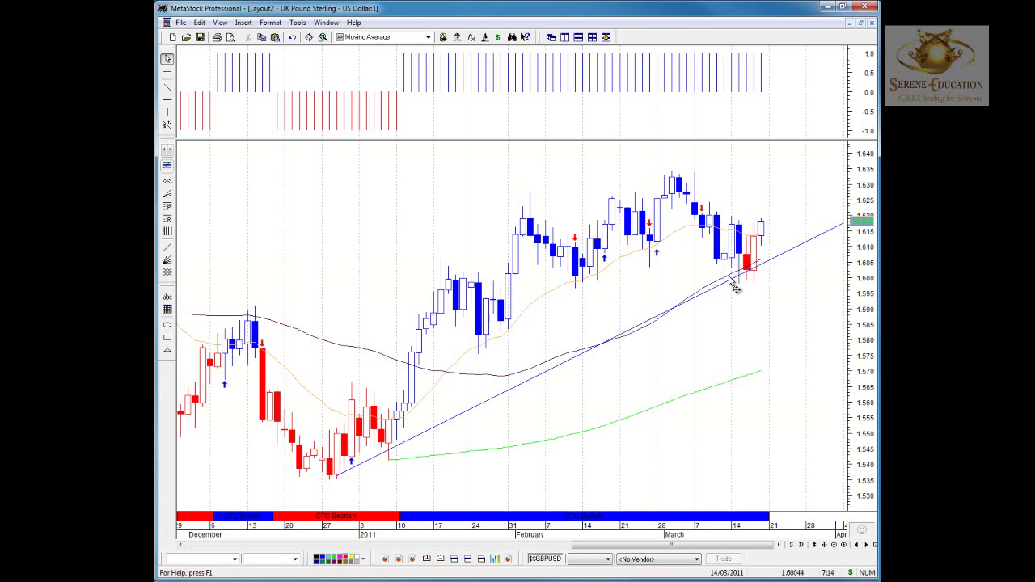
Add a horizontal line at 1.600 and a falling trendline from the early March high on the daily Pound chart.
{"action": "left_click", "coordinate": [167, 99]}
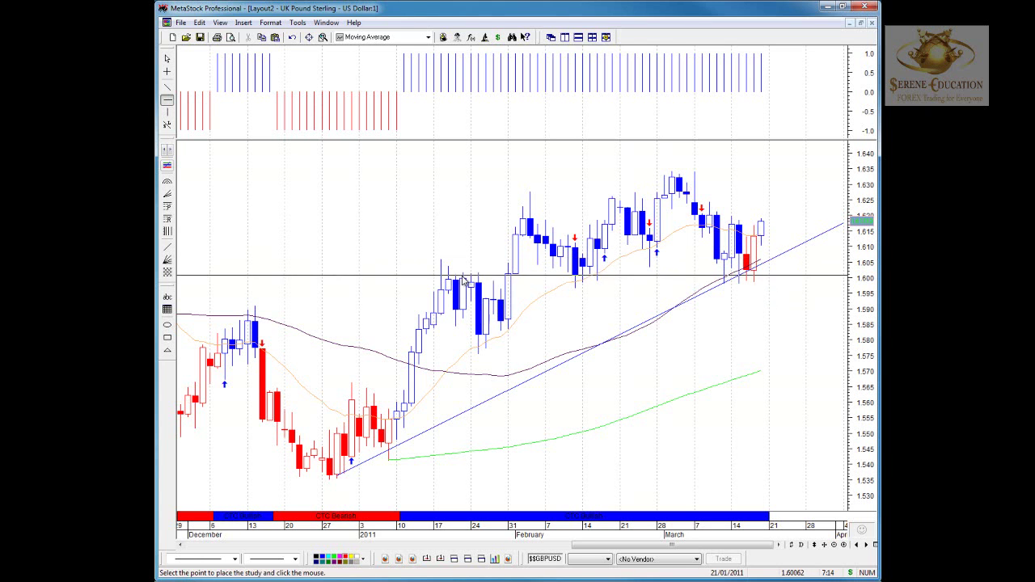
{"action": "left_click", "coordinate": [462, 279]}
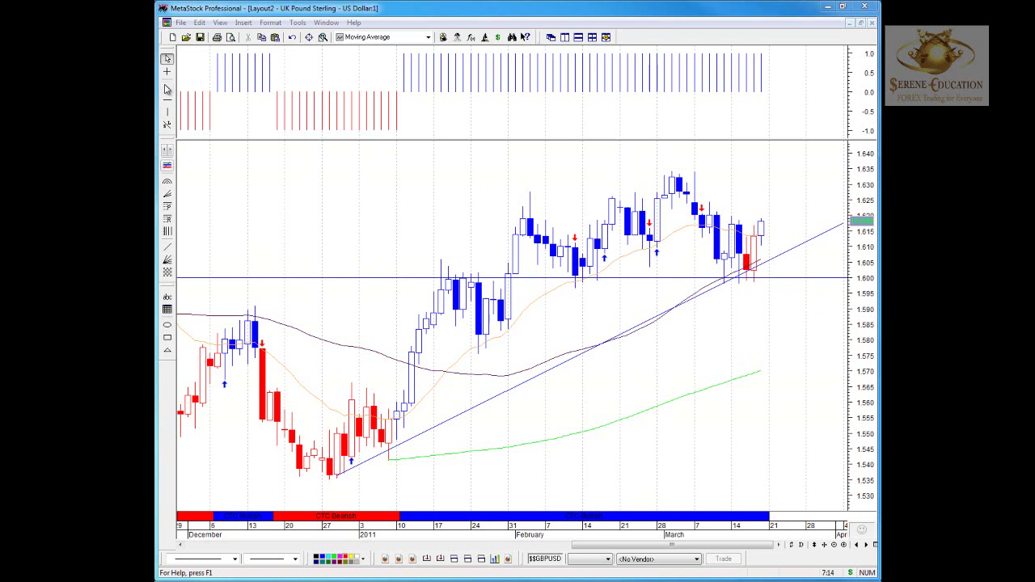
{"action": "left_click", "coordinate": [166, 87]}
{"action": "mouse_move", "coordinate": [673, 172]}
{"action": "left_mouse_down"}
{"action": "mouse_move", "coordinate": [789, 253]}
{"action": "mouse_move", "coordinate": [783, 262]}
{"action": "left_mouse_up"}
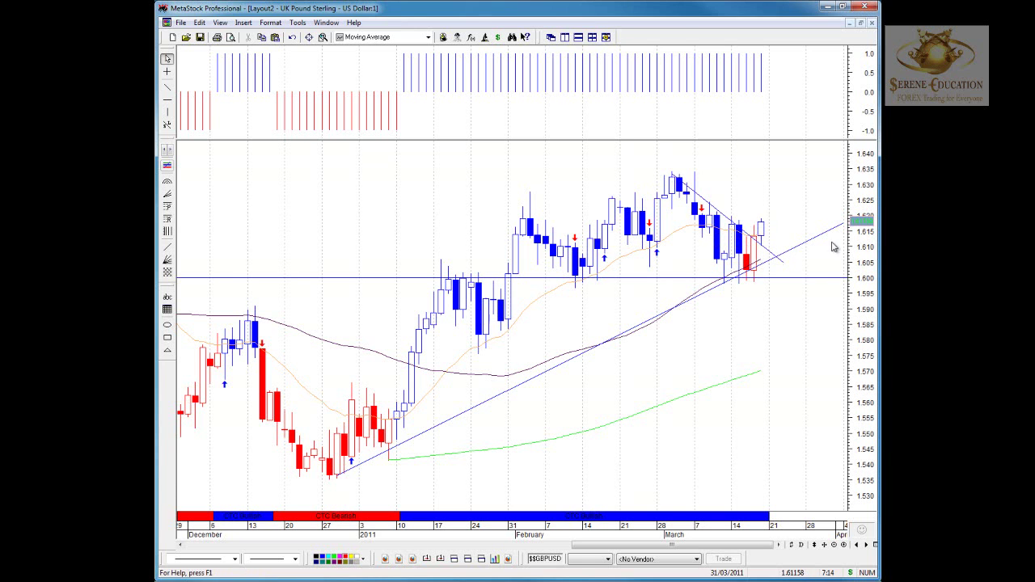
Draw a short horizontal trendline at about 1.617 over the mid-March candle tops and extend it to the right.
{"action": "left_click", "coordinate": [167, 87]}
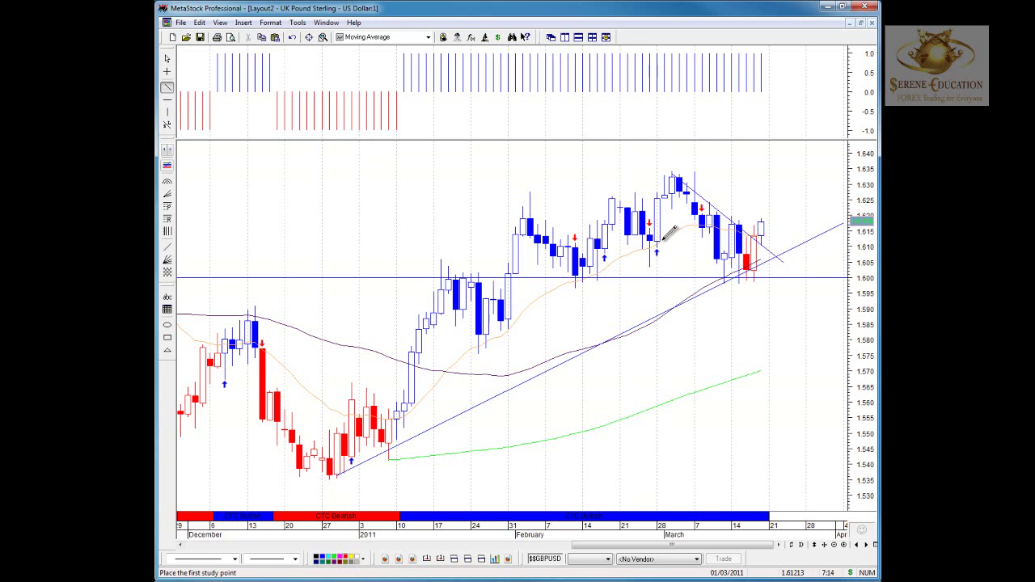
{"action": "left_click_drag", "start_coordinate": [729, 223], "coordinate": [754, 223]}
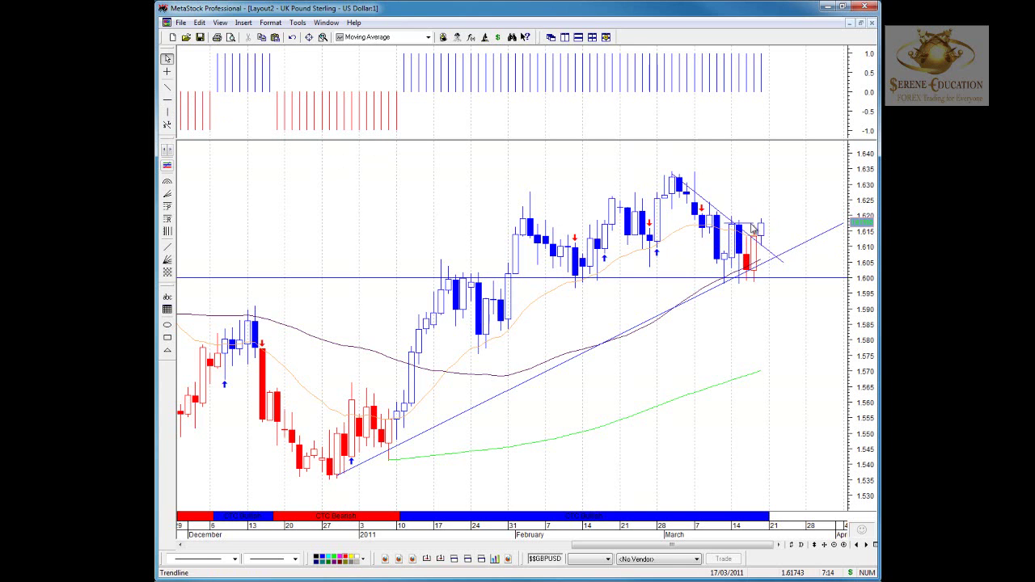
{"action": "right_click", "coordinate": [747, 233]}
{"action": "left_click", "coordinate": [776, 316]}
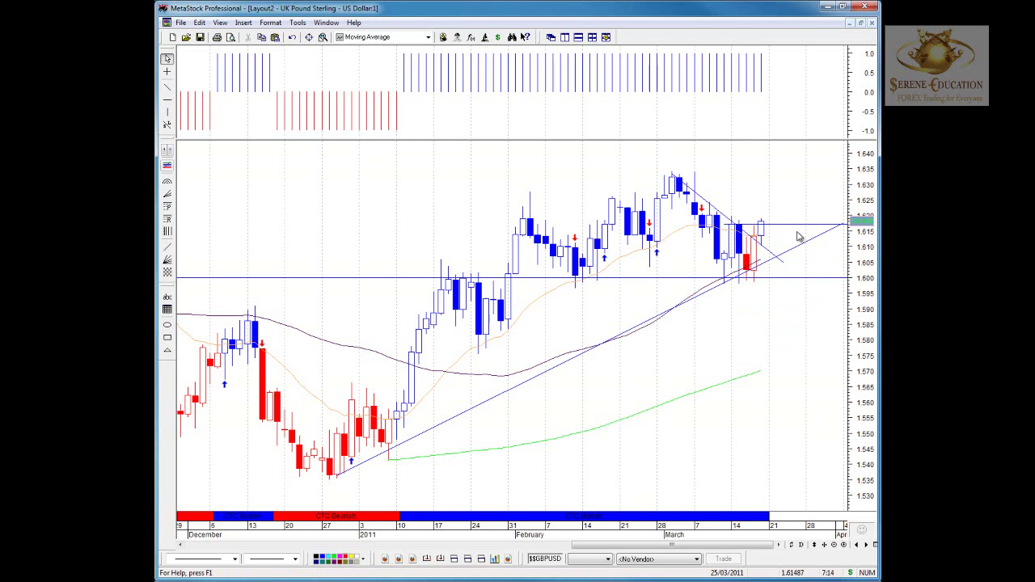
Check the daily Pound chart with the crosshair and place a horizontal line at the early March highs, about 1.635.
{"action": "left_click", "coordinate": [166, 72]}
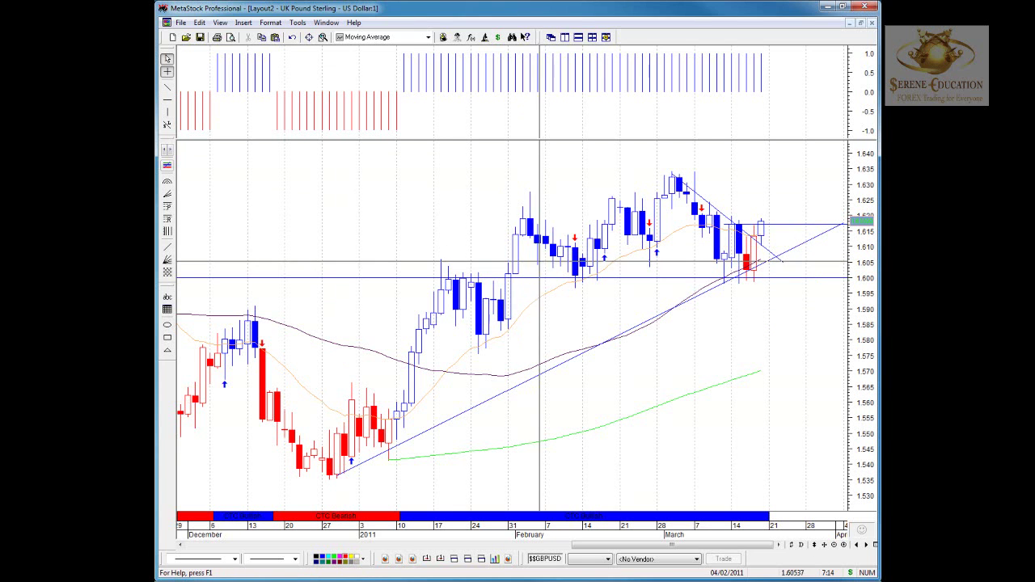
{"action": "mouse_move", "coordinate": [554, 238]}
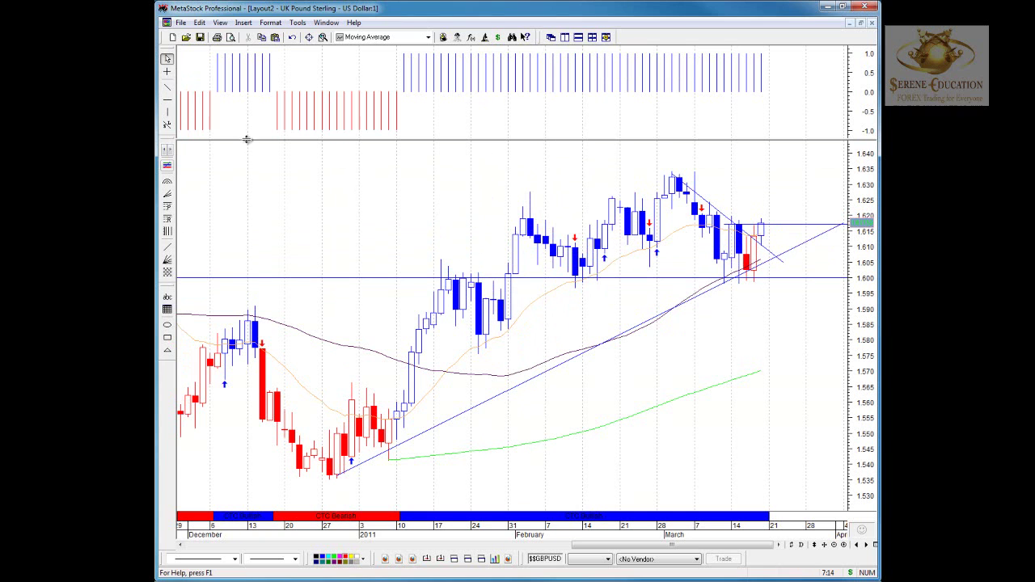
{"action": "left_click", "coordinate": [167, 100]}
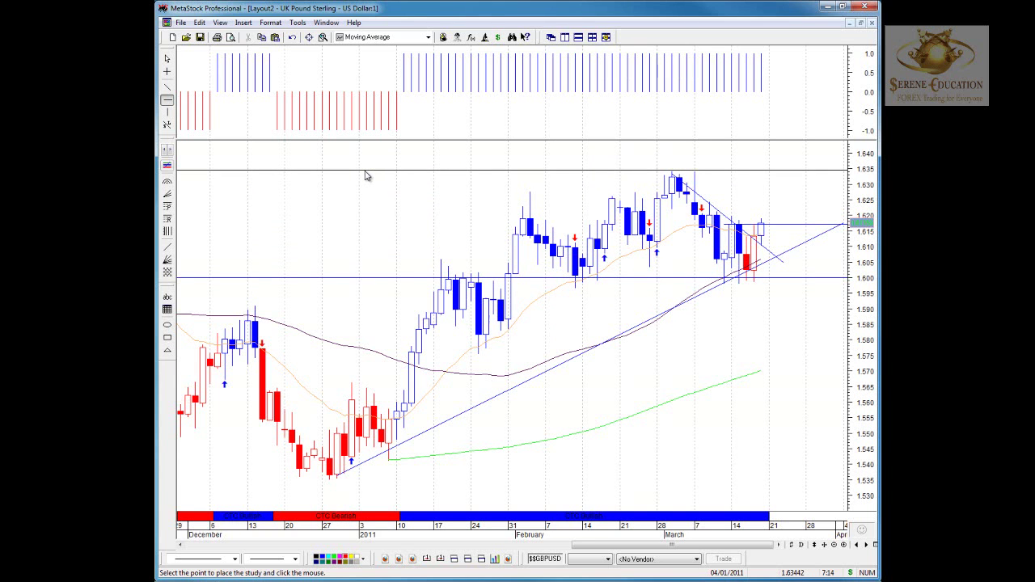
{"action": "left_click", "coordinate": [364, 176]}
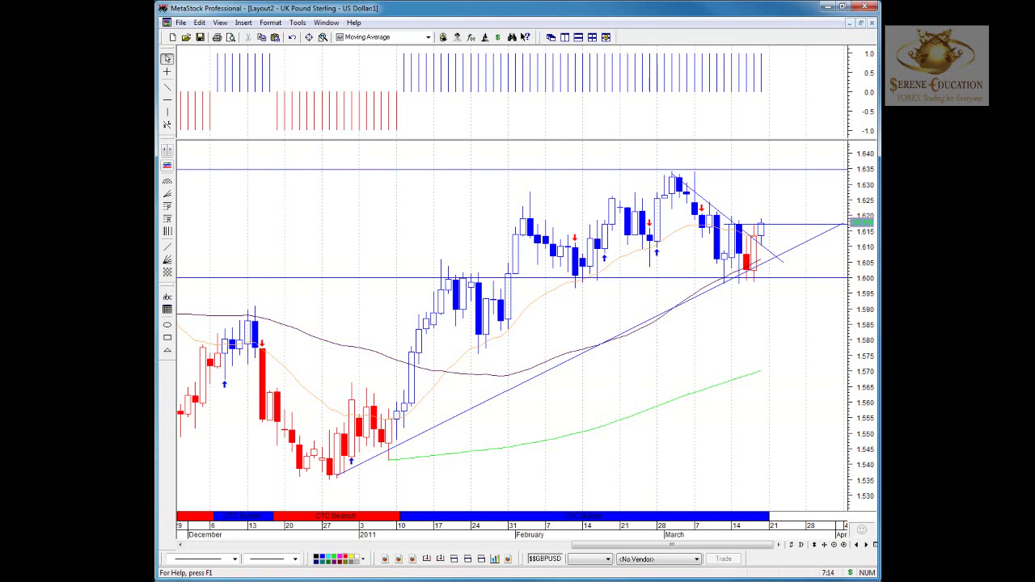
Maximize the 240-minute Pound chart and place a horizontal line at 1.600 near the recent lows.
{"action": "left_click", "coordinate": [593, 36]}
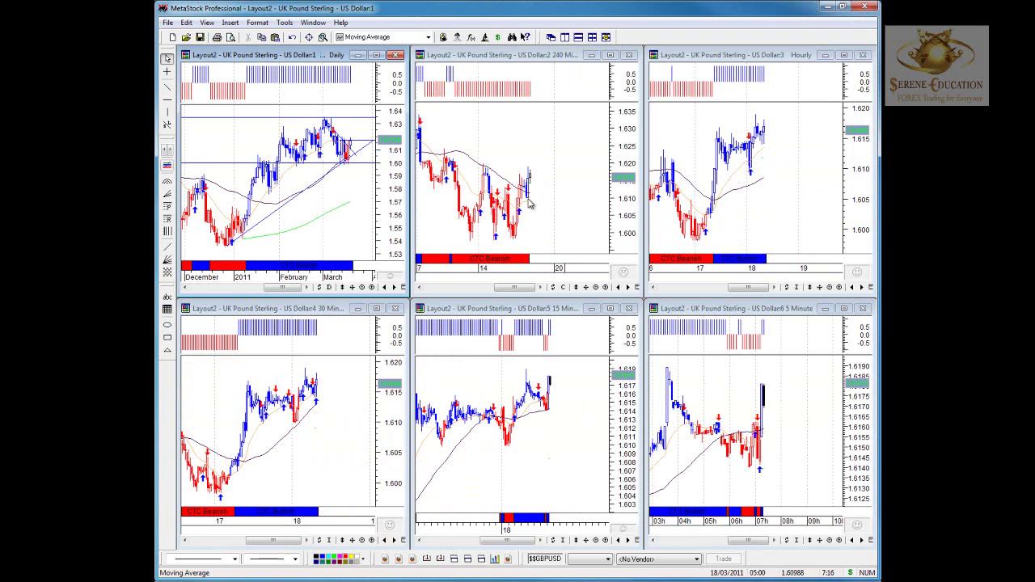
{"action": "double_click", "coordinate": [564, 60]}
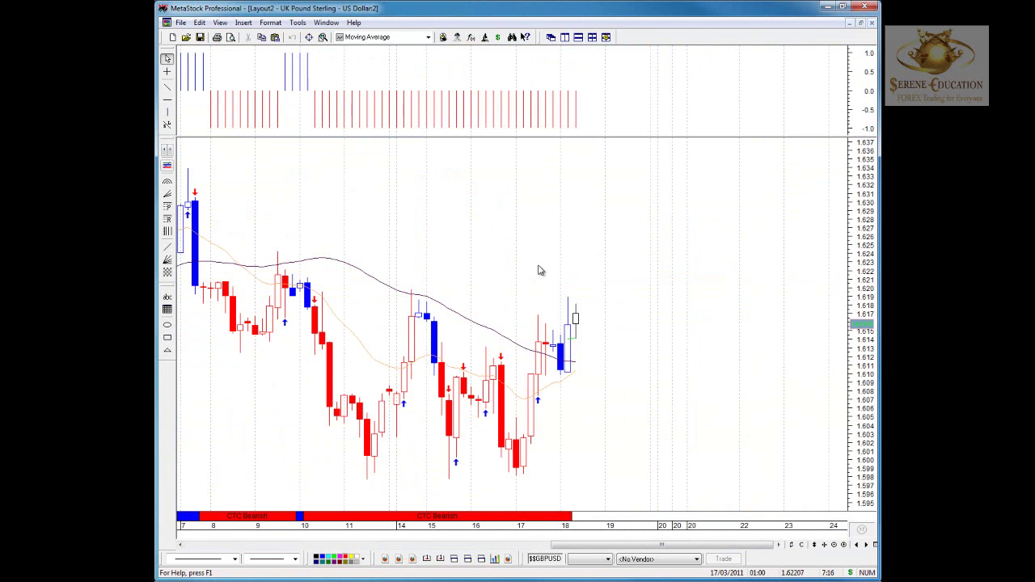
{"action": "left_click_drag", "start_coordinate": [169, 104], "coordinate": [554, 465]}
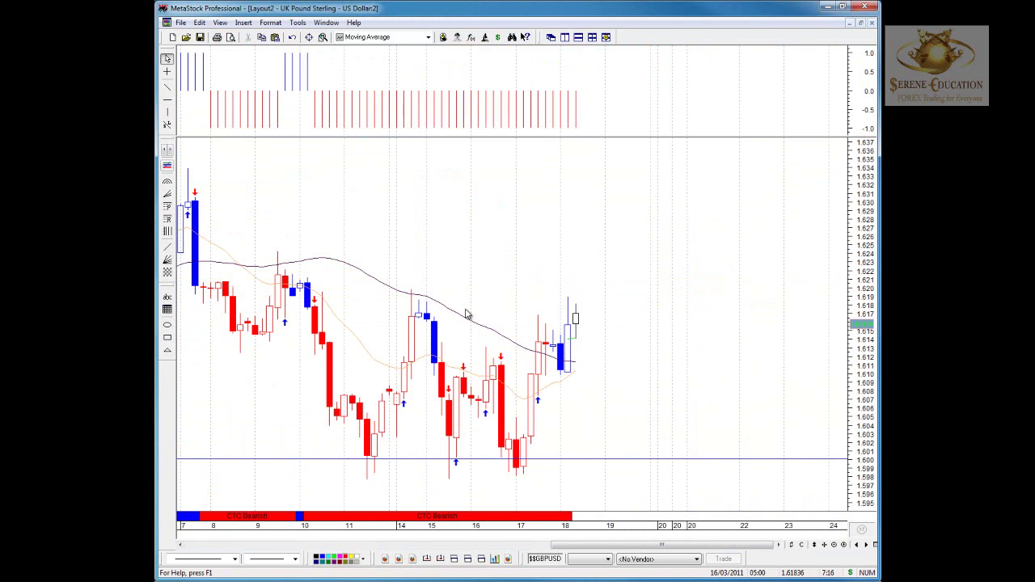
Draw a falling trendline on the 240-minute Pound chart from the 7 March high and extend it back to about 1.636.
{"action": "left_click", "coordinate": [833, 546]}
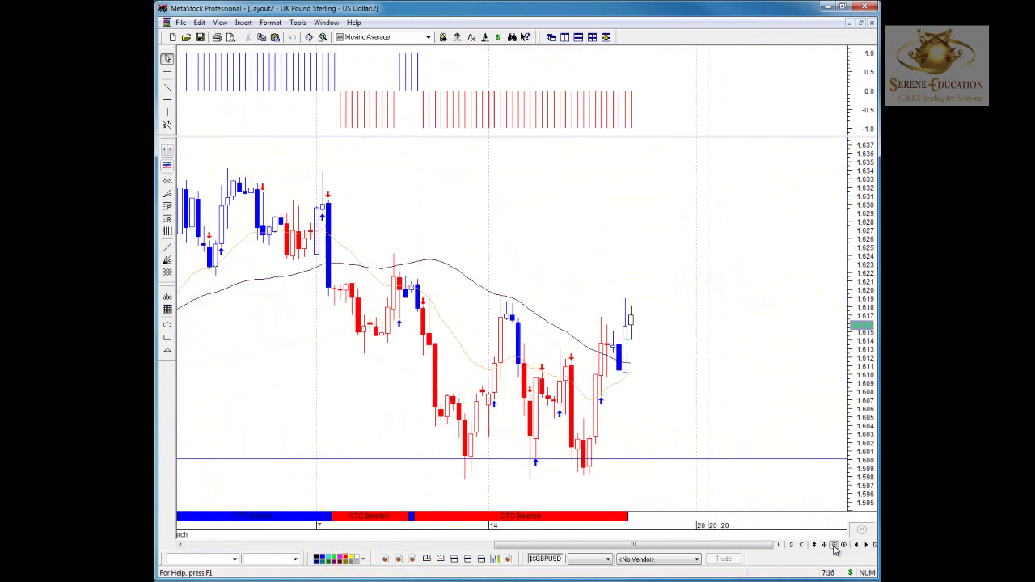
{"action": "left_click", "coordinate": [168, 87]}
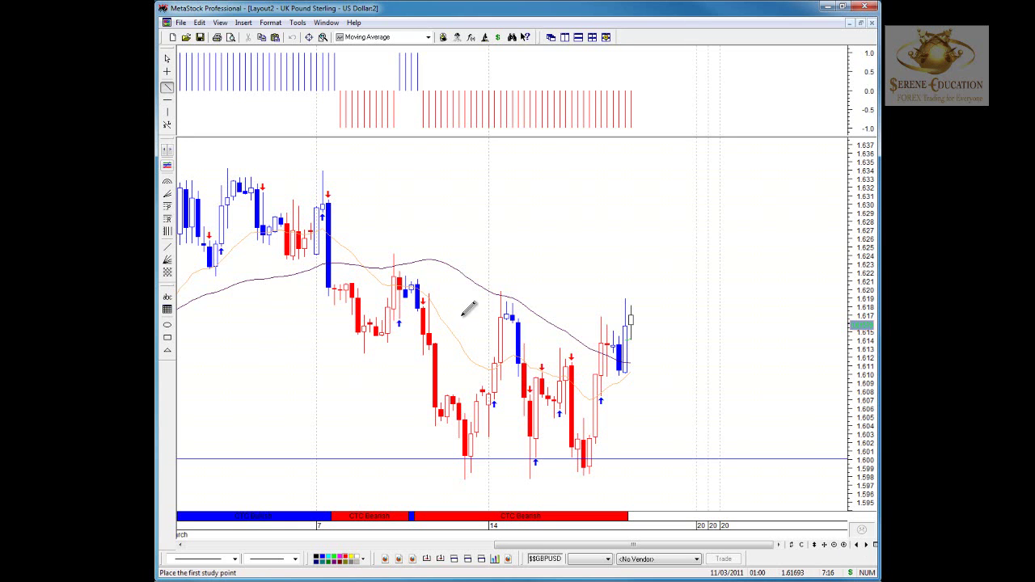
{"action": "mouse_move", "coordinate": [318, 198]}
{"action": "left_mouse_down"}
{"action": "mouse_move", "coordinate": [714, 429]}
{"action": "mouse_move", "coordinate": [707, 439]}
{"action": "left_mouse_up"}
{"action": "left_click_drag", "start_coordinate": [322, 200], "coordinate": [245, 152]}
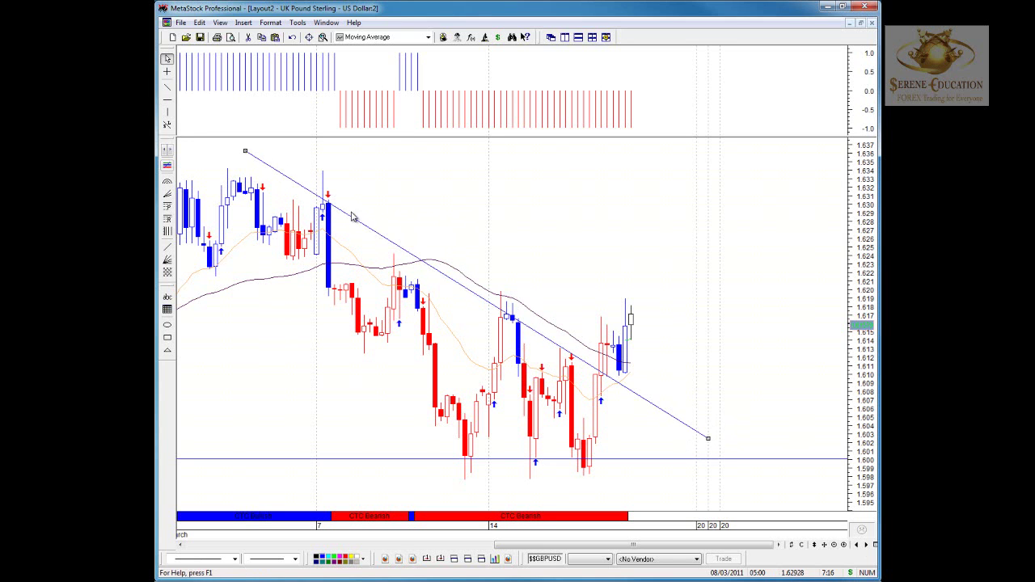
Place a horizontal line at about 1.617 on the 240-minute Pound chart and return to the tiled charts.
{"action": "left_click", "coordinate": [168, 99]}
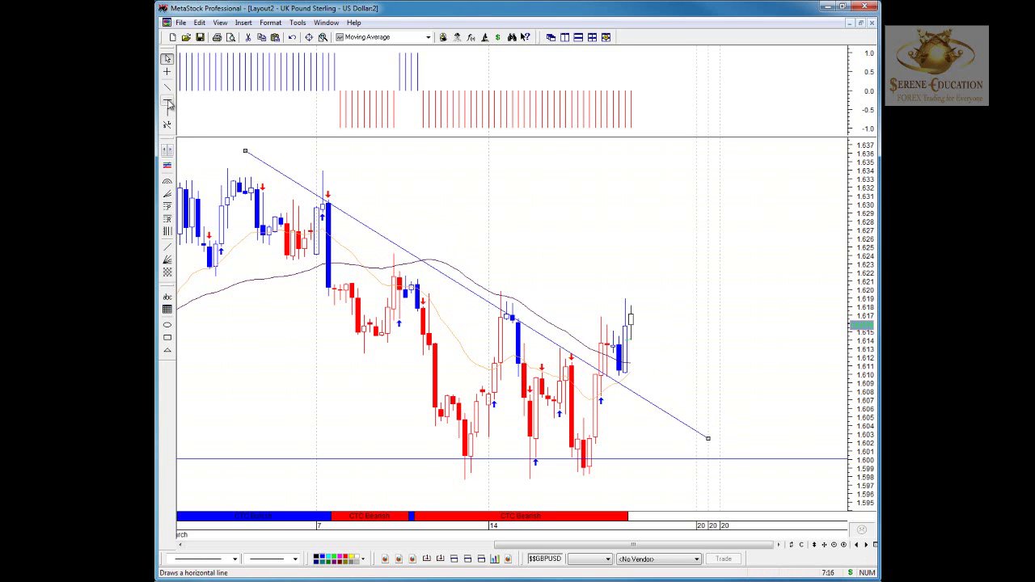
{"action": "left_click", "coordinate": [317, 316]}
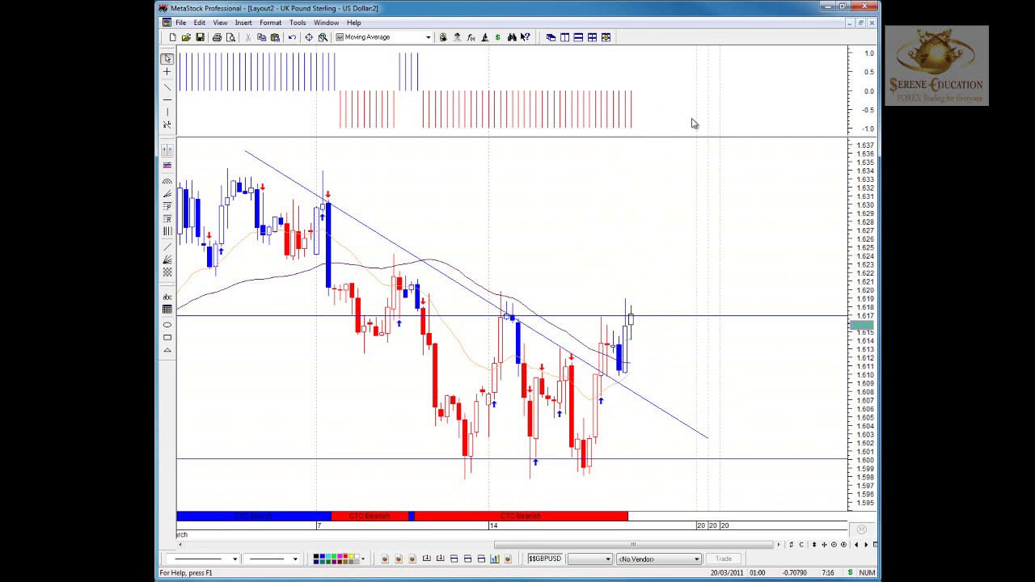
{"action": "left_click", "coordinate": [592, 38]}
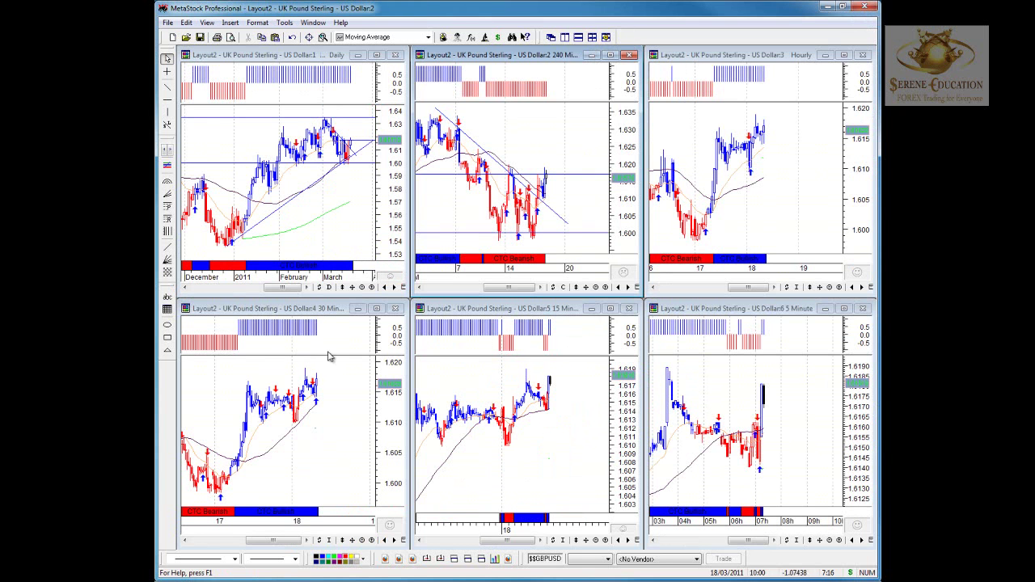
Maximize the 30-minute Pound chart and place horizontal lines at about 1.6105 and 1.6160.
{"action": "left_click", "coordinate": [376, 308]}
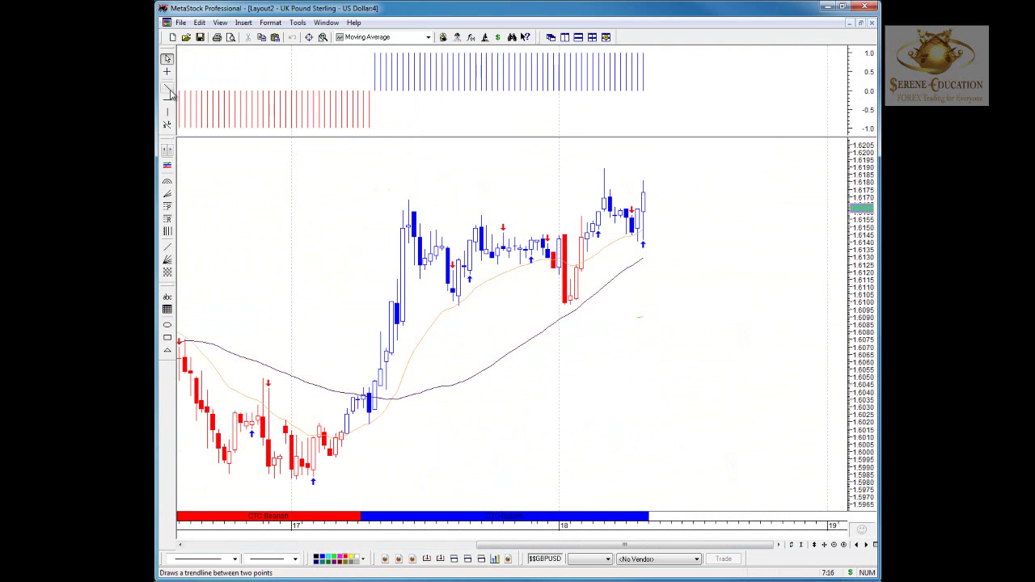
{"action": "left_click", "coordinate": [167, 100]}
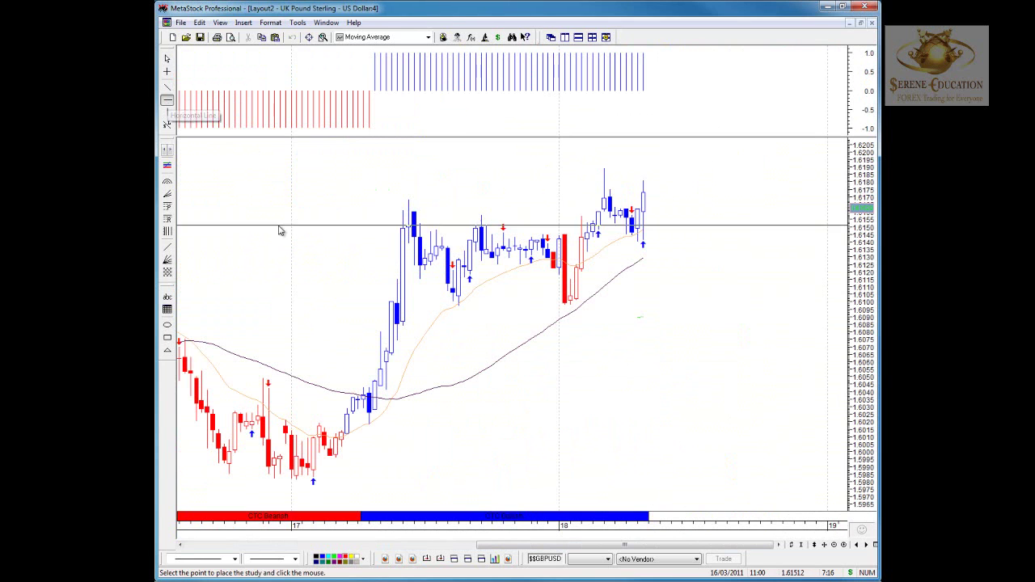
{"action": "left_click", "coordinate": [474, 297]}
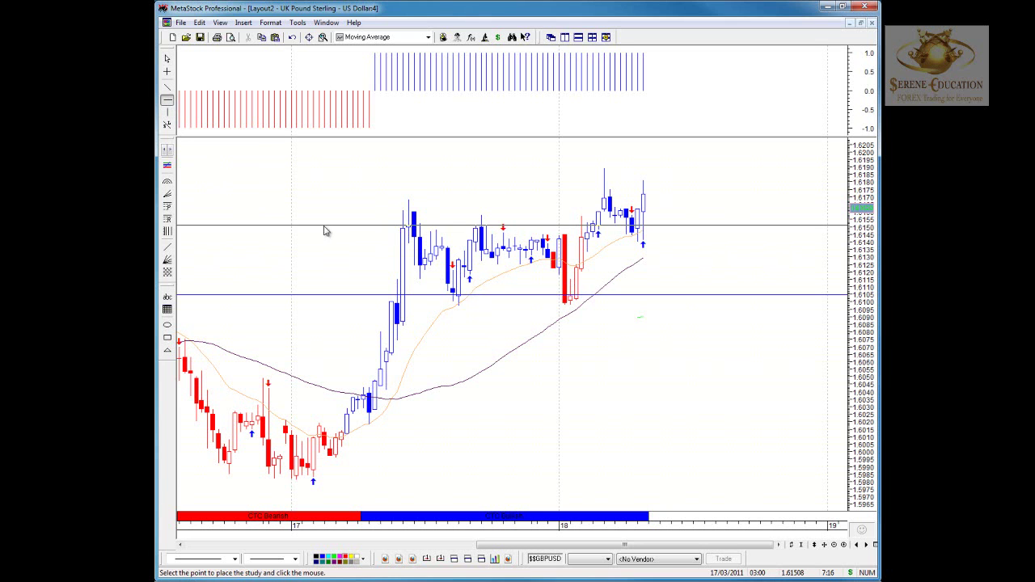
{"action": "left_click", "coordinate": [331, 215]}
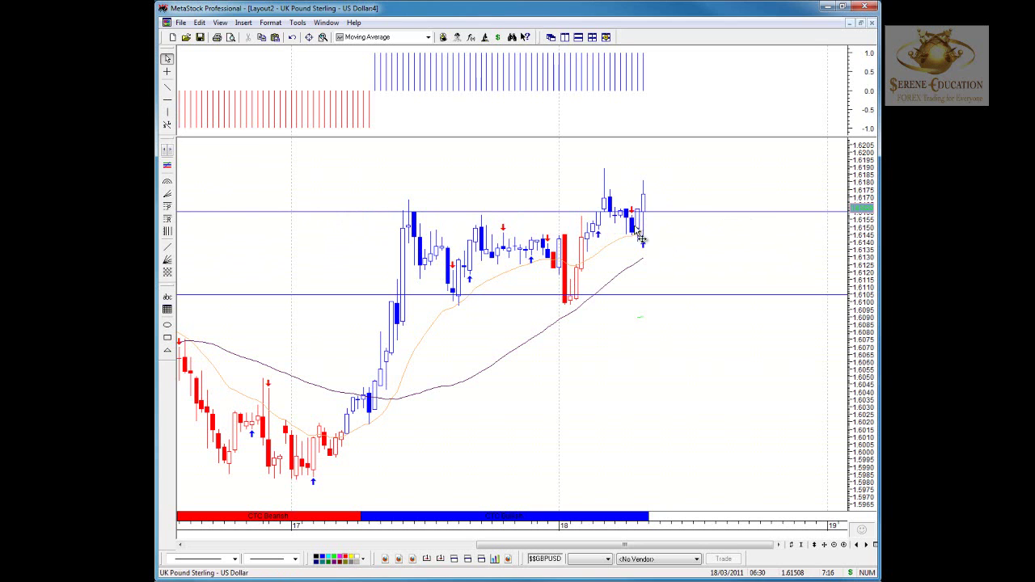
Draw a rising trendline on the 30-minute Pound chart from the 17 March low along the 18 March low.
{"action": "left_click", "coordinate": [168, 87]}
{"action": "left_click_drag", "start_coordinate": [304, 479], "coordinate": [727, 198]}
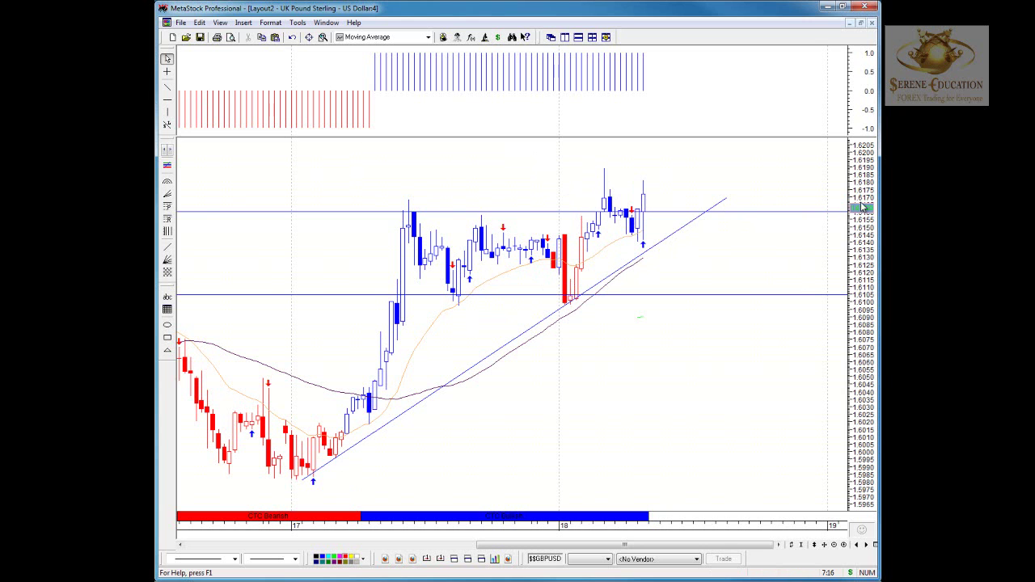
{"action": "left_click", "coordinate": [835, 545]}
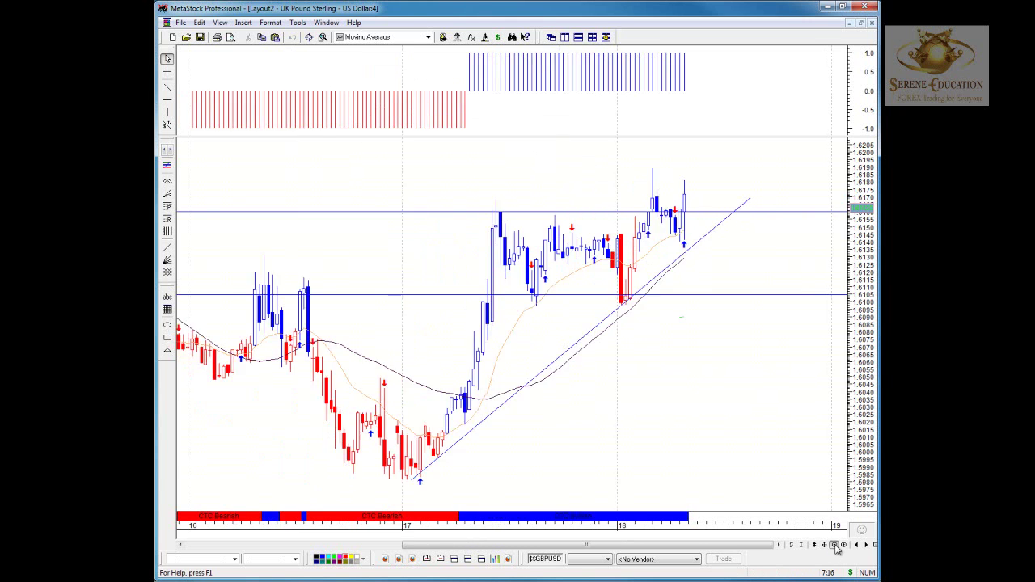
{"action": "left_click", "coordinate": [835, 546]}
{"action": "left_click", "coordinate": [836, 546]}
{"action": "left_click", "coordinate": [835, 545]}
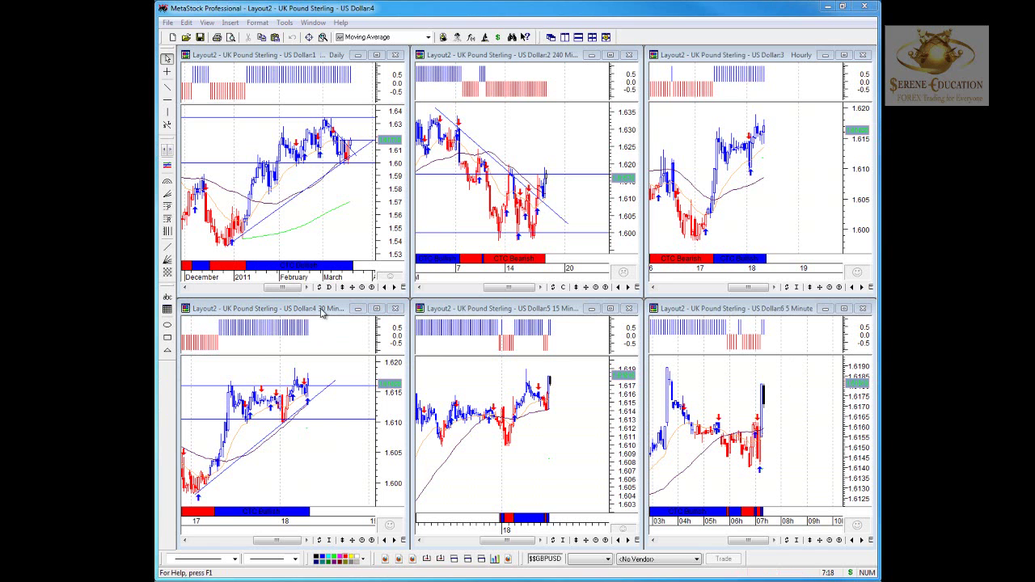
Look over the 5-minute Pound chart and draw a rising trendline from the 17 March low on the 15-minute chart.
{"action": "double_click", "coordinate": [745, 318]}
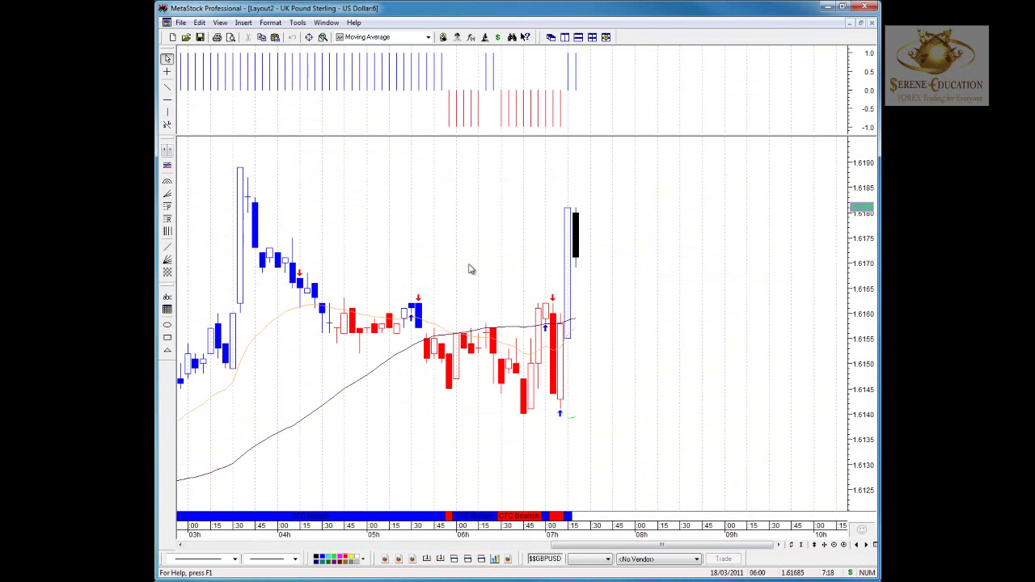
{"action": "left_click", "coordinate": [592, 38]}
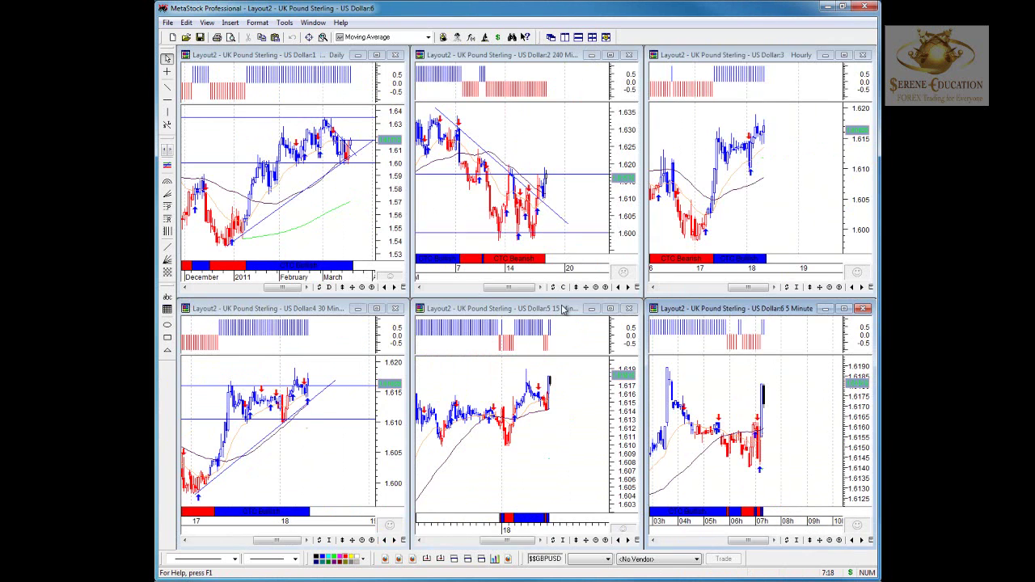
{"action": "double_click", "coordinate": [567, 308]}
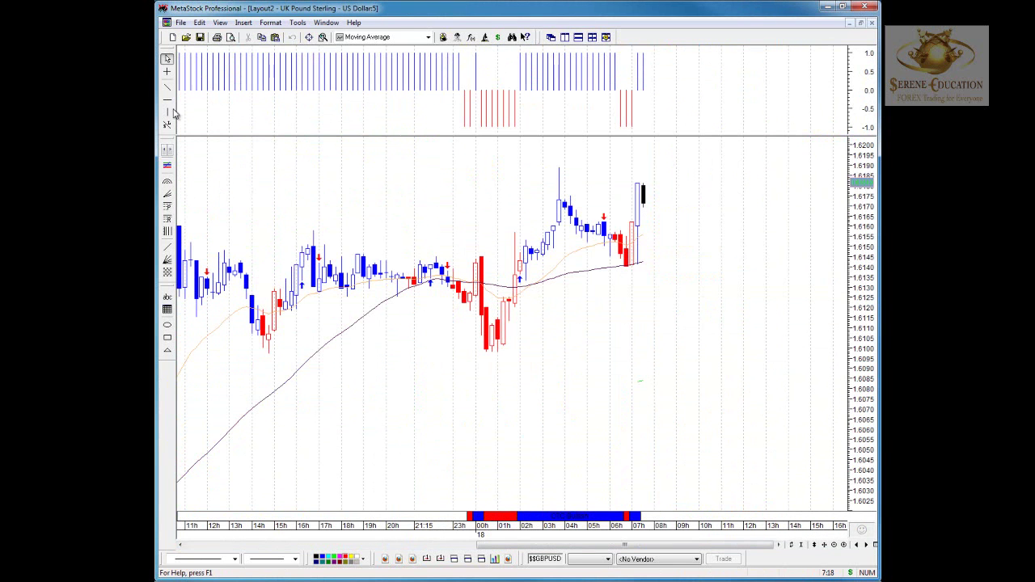
{"action": "left_click", "coordinate": [834, 545]}
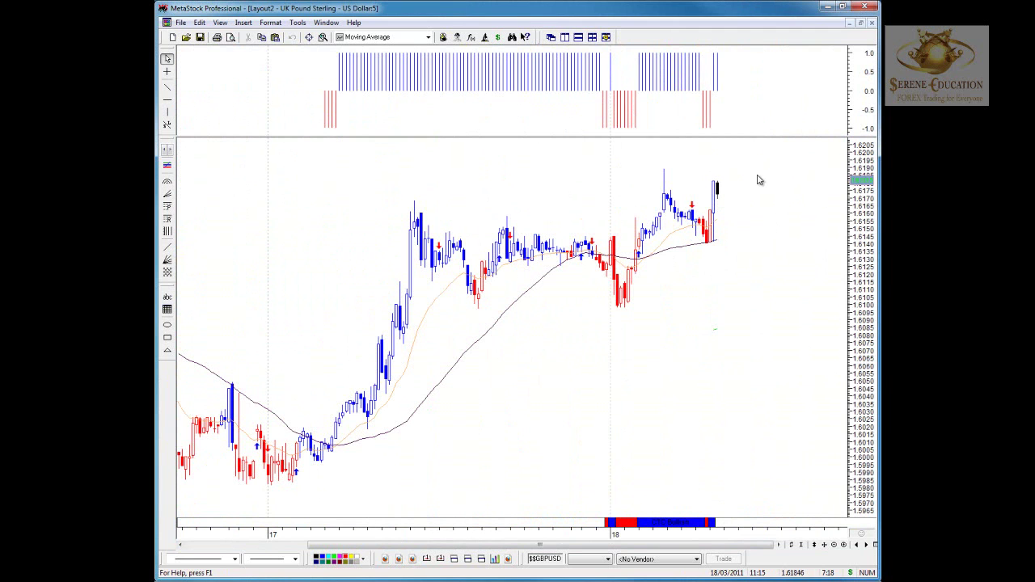
{"action": "mouse_move", "coordinate": [717, 186]}
{"action": "left_click", "coordinate": [167, 86]}
{"action": "left_click_drag", "start_coordinate": [294, 474], "coordinate": [846, 178]}
{"action": "left_click", "coordinate": [167, 100]}
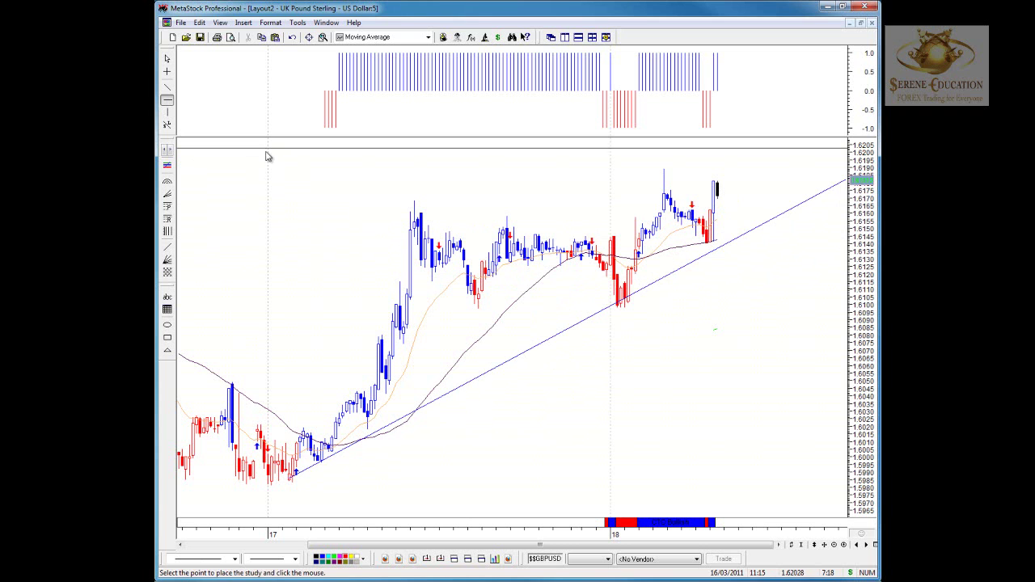
{"action": "left_click", "coordinate": [167, 60]}
{"action": "left_click", "coordinate": [592, 37]}
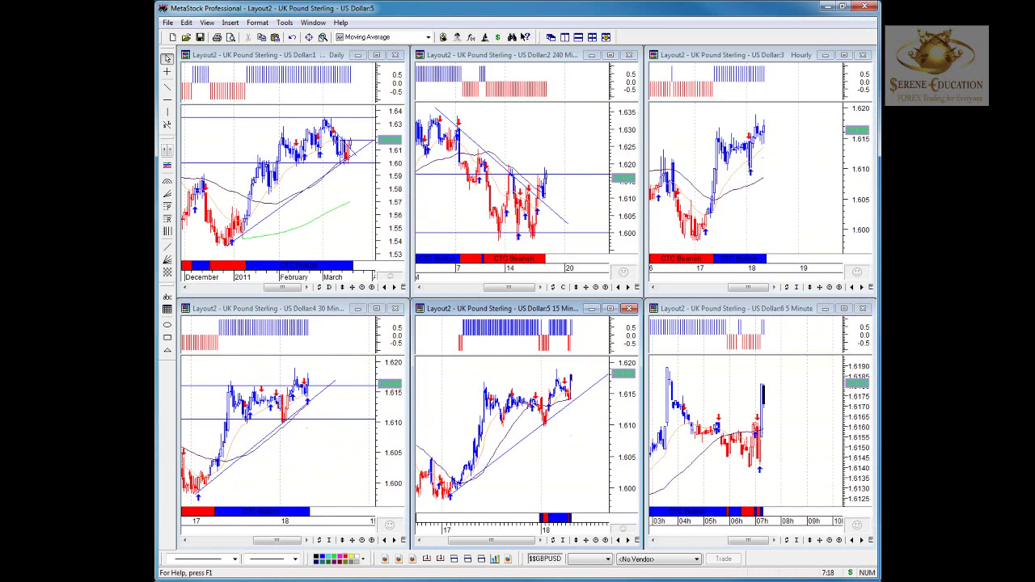
Switch to the US Dollar–Swiss Franc layout and place a horizontal line at about 0.935 on the daily chart.
{"action": "key", "text": "ctrl+Tab"}
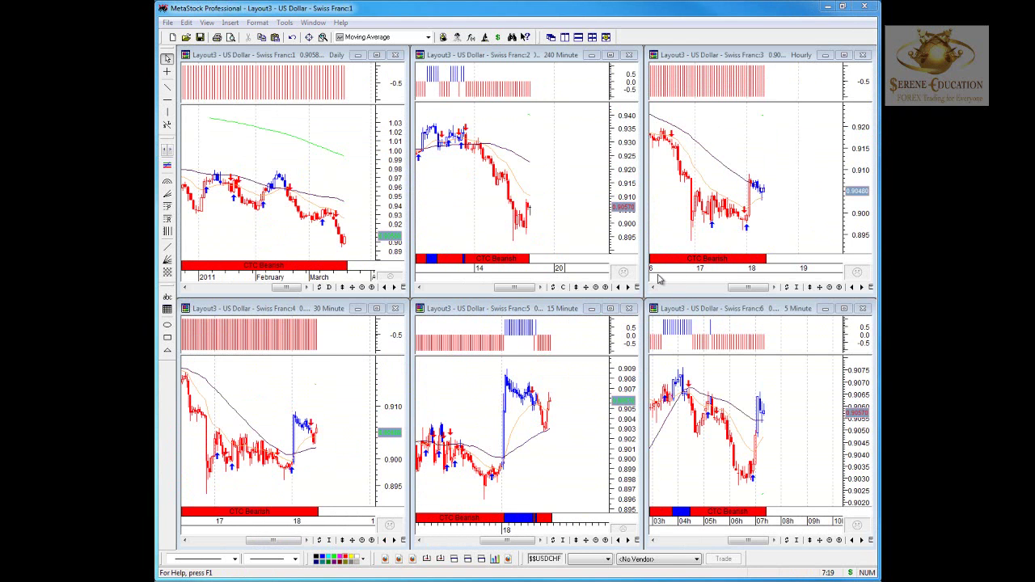
{"action": "left_click", "coordinate": [377, 55]}
{"action": "left_click", "coordinate": [167, 99]}
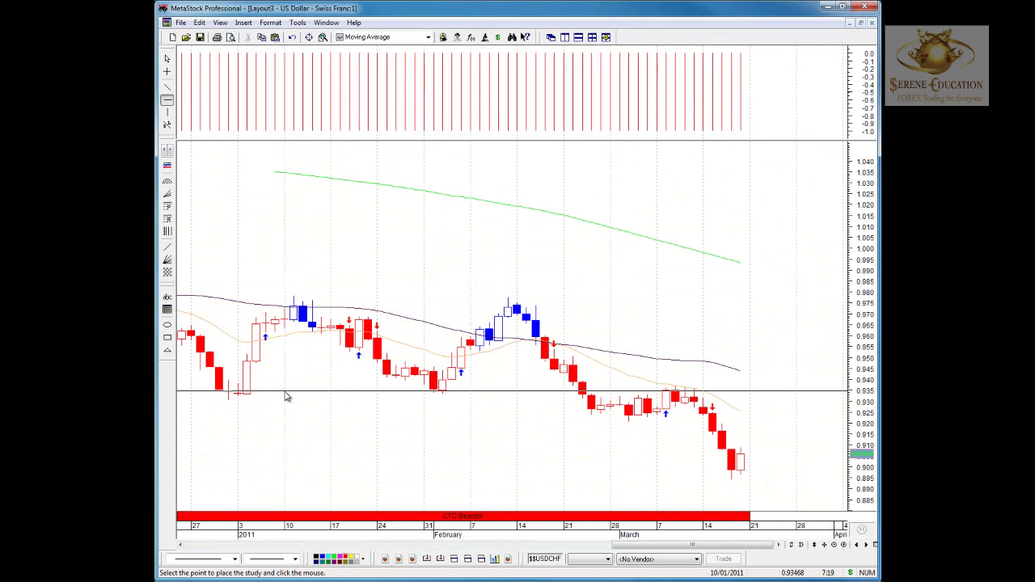
{"action": "left_click", "coordinate": [285, 392]}
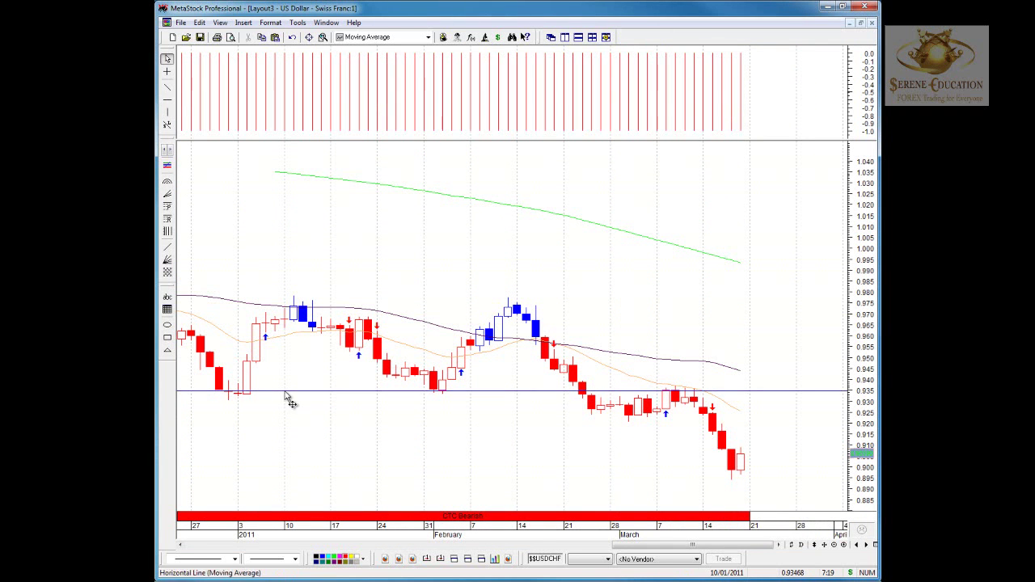
Draw a short rising trendline under the early March lows on the daily Swiss Franc chart, from about 0.921.
{"action": "left_click", "coordinate": [834, 544]}
{"action": "left_click", "coordinate": [167, 86]}
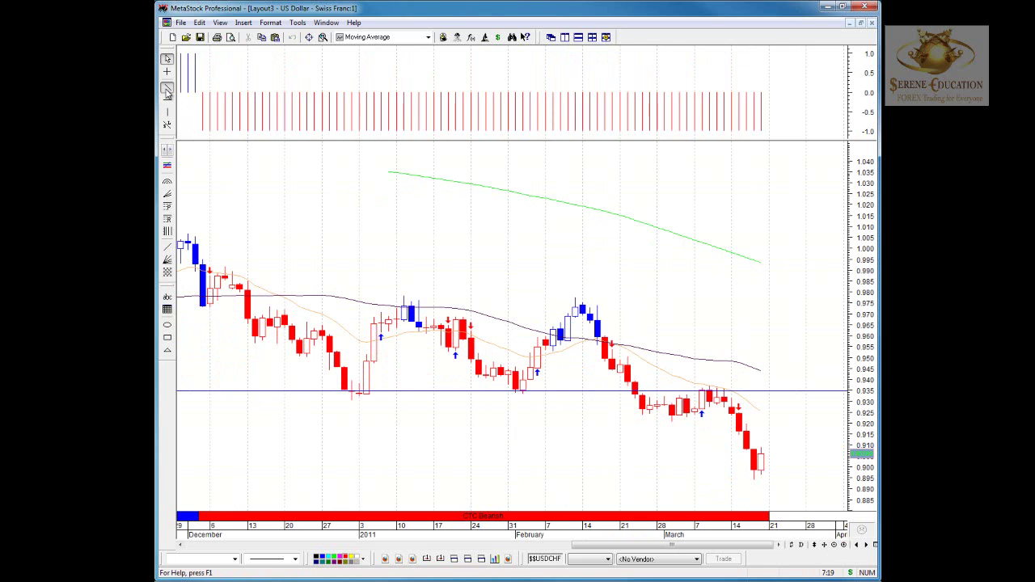
{"action": "left_click_drag", "start_coordinate": [680, 421], "coordinate": [746, 395]}
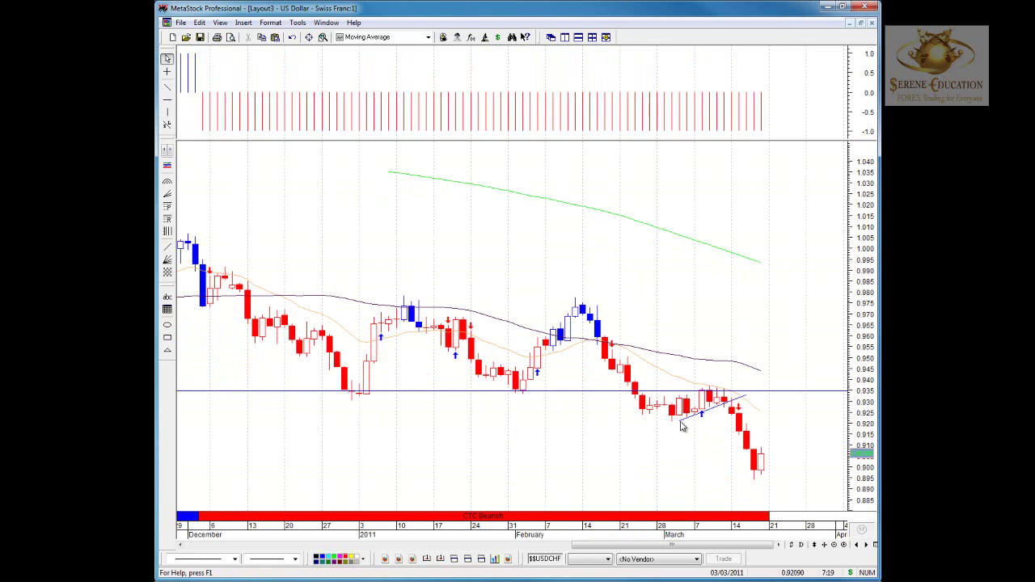
{"action": "right_click", "coordinate": [680, 423]}
{"action": "left_click", "coordinate": [671, 432]}
Add Fibonacci retracement levels from about 0.937 down to 0.882 beside the March candles on the daily Swiss Franc chart.
{"action": "left_click", "coordinate": [167, 206]}
{"action": "left_click_drag", "start_coordinate": [588, 307], "coordinate": [671, 387]}
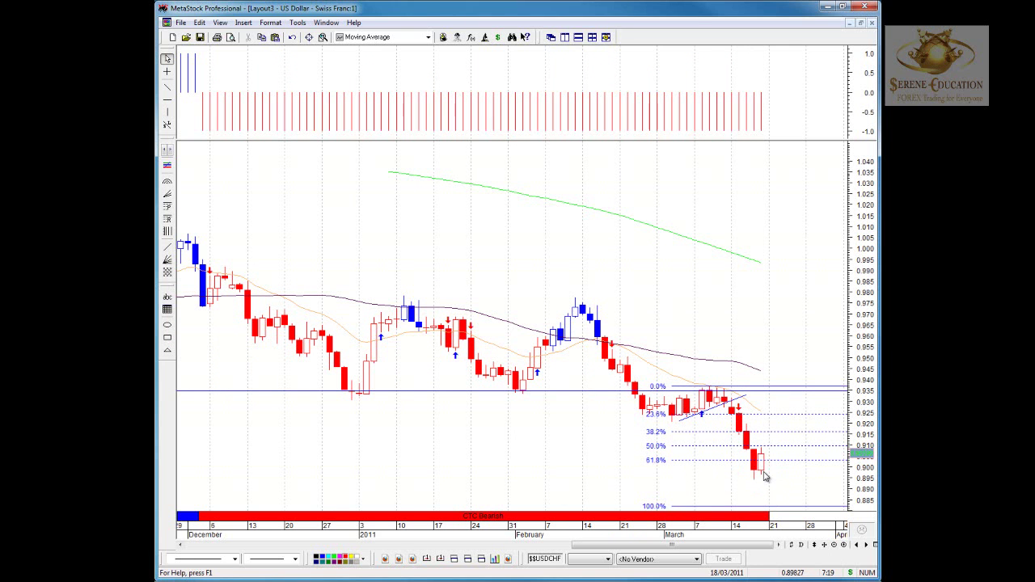
{"action": "mouse_move", "coordinate": [766, 483]}
{"action": "left_click", "coordinate": [845, 546]}
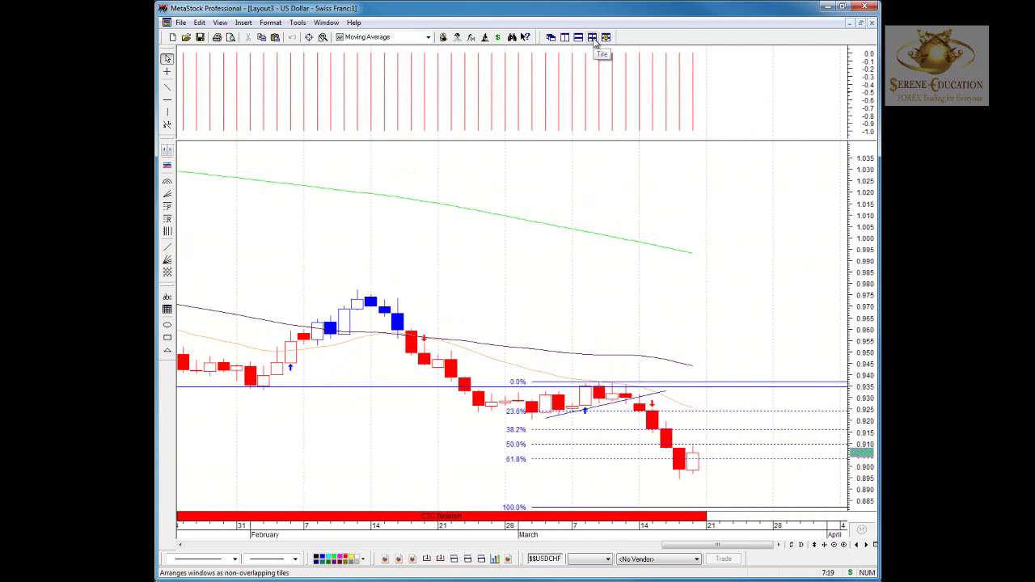
{"action": "left_click", "coordinate": [835, 546]}
{"action": "left_click", "coordinate": [834, 545]}
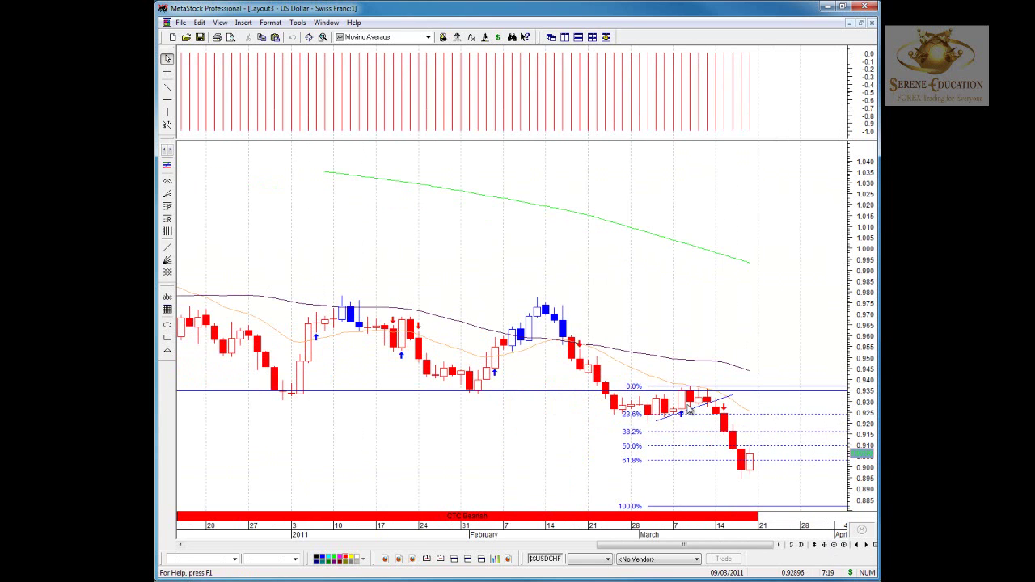
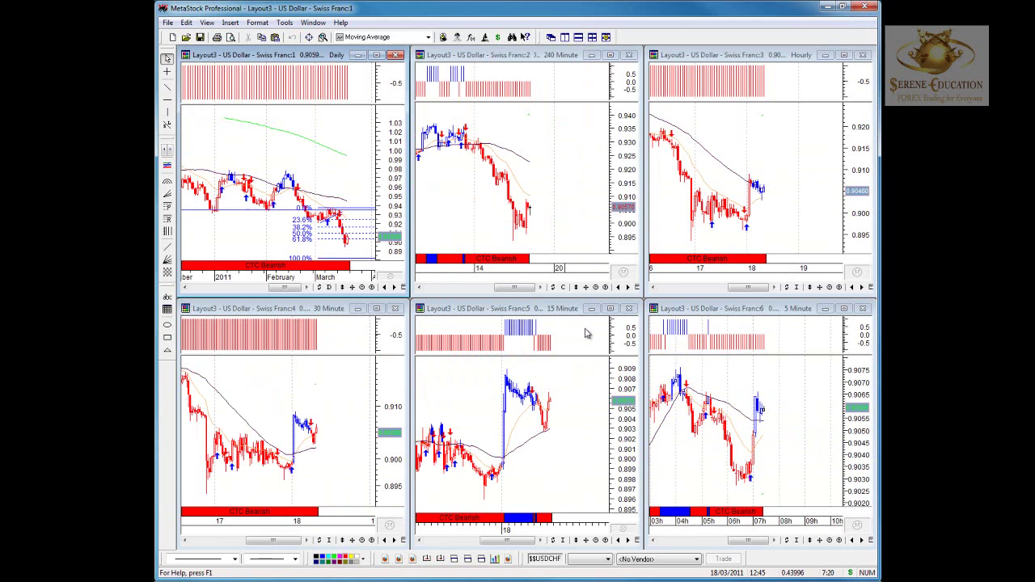
Maximize the 15-minute Swiss Franc chart and place a horizontal line at the 18 March high, about 0.909.
{"action": "double_click", "coordinate": [551, 309]}
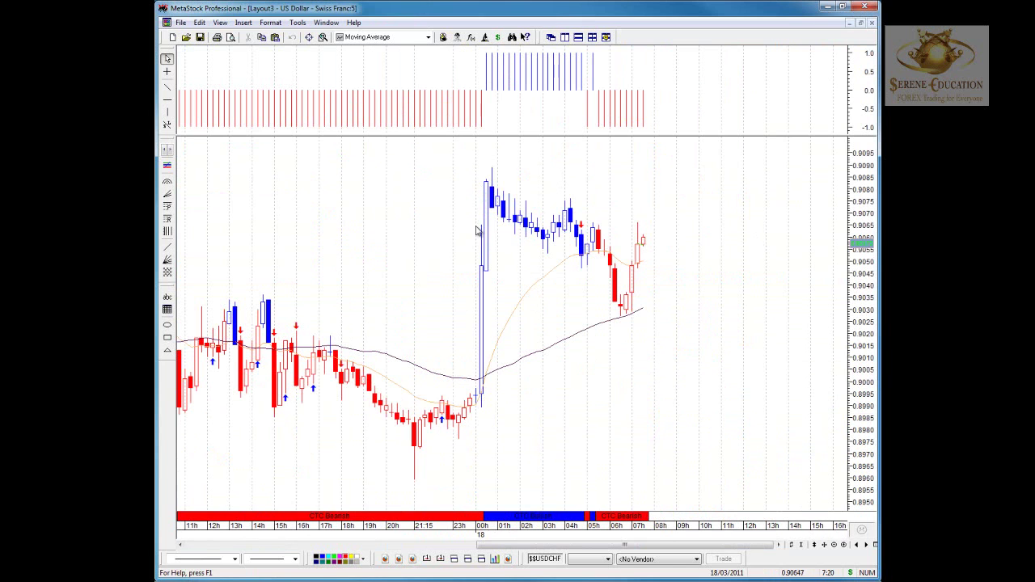
{"action": "mouse_move", "coordinate": [486, 386]}
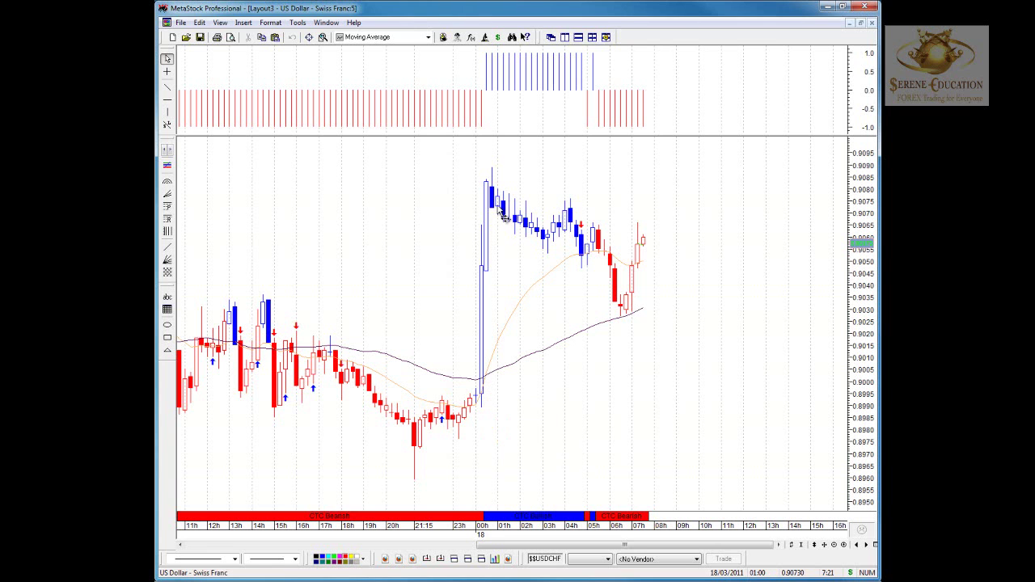
{"action": "left_click", "coordinate": [824, 544]}
{"action": "left_click", "coordinate": [825, 544]}
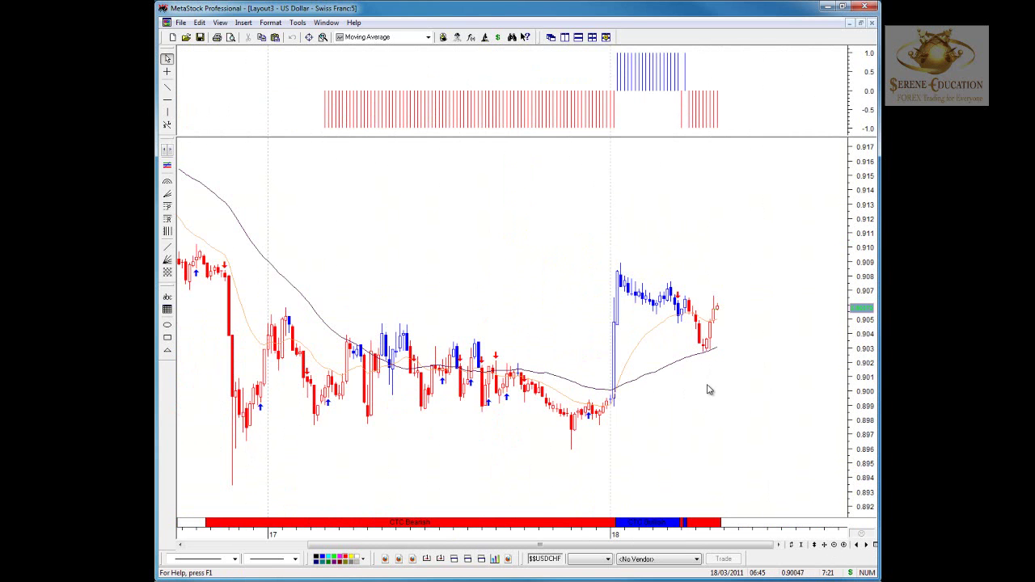
{"action": "left_click", "coordinate": [168, 100]}
{"action": "left_click", "coordinate": [592, 263]}
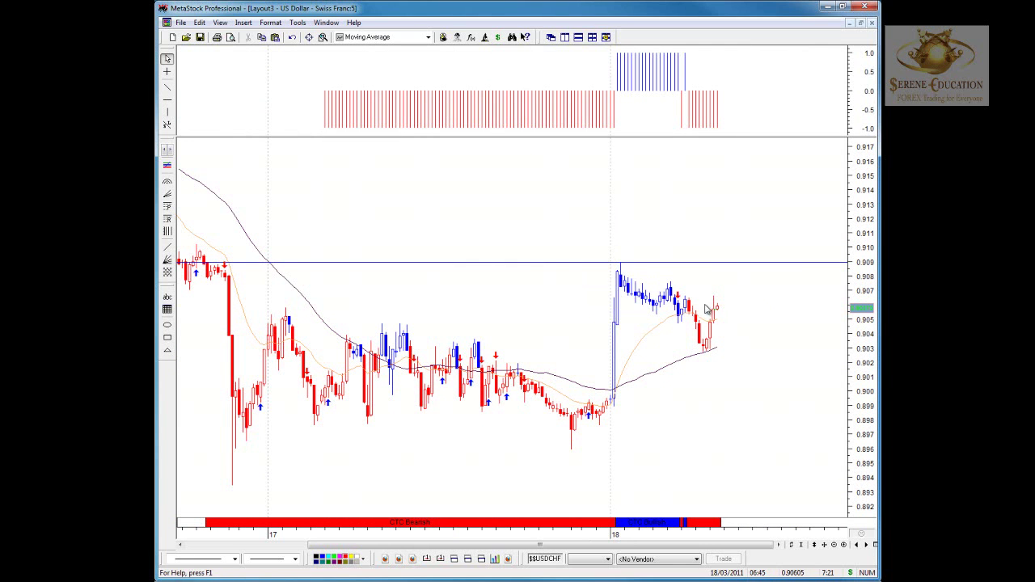
Draw a falling trendline on the 15-minute Swiss Franc chart from just below the 18 March high to about 0.905.
{"action": "left_click", "coordinate": [835, 545]}
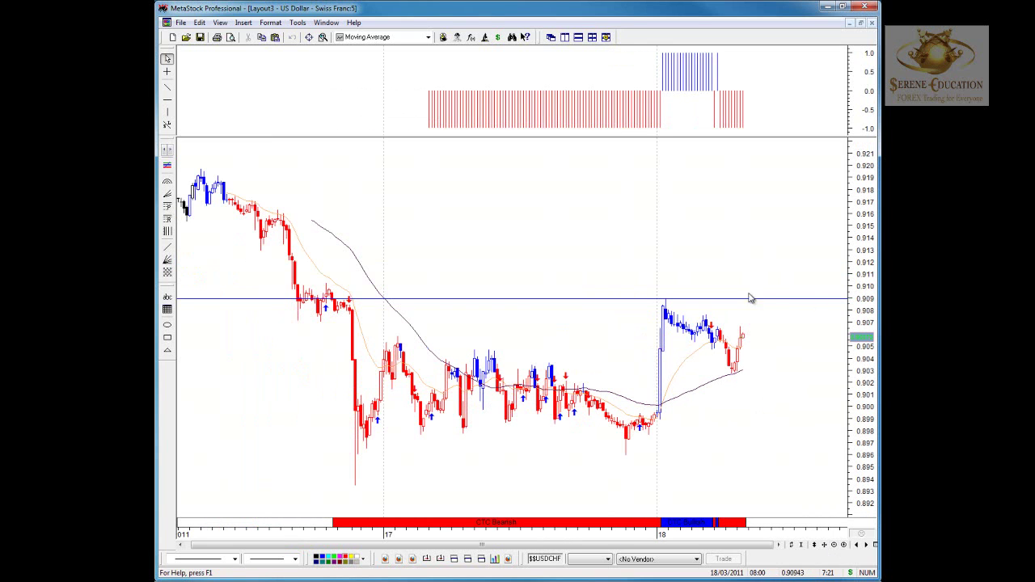
{"action": "left_click", "coordinate": [168, 87]}
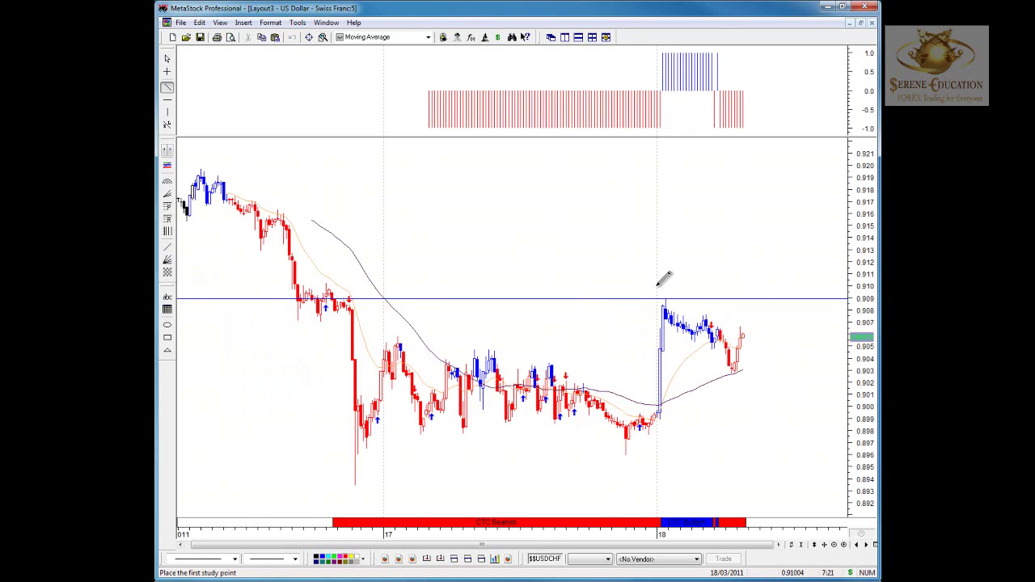
{"action": "left_click_drag", "start_coordinate": [668, 304], "coordinate": [781, 345]}
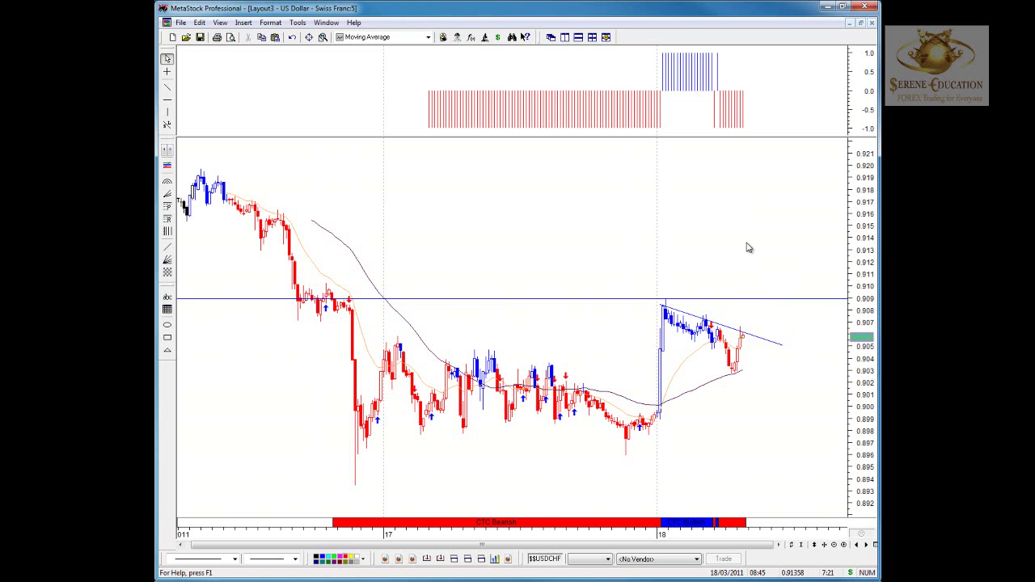
Place a horizontal line at the starting high of the 15-minute Swiss Franc chart, about 0.920, and return to the tiled layout.
{"action": "left_click", "coordinate": [166, 102]}
{"action": "left_click_drag", "start_coordinate": [186, 191], "coordinate": [242, 170]}
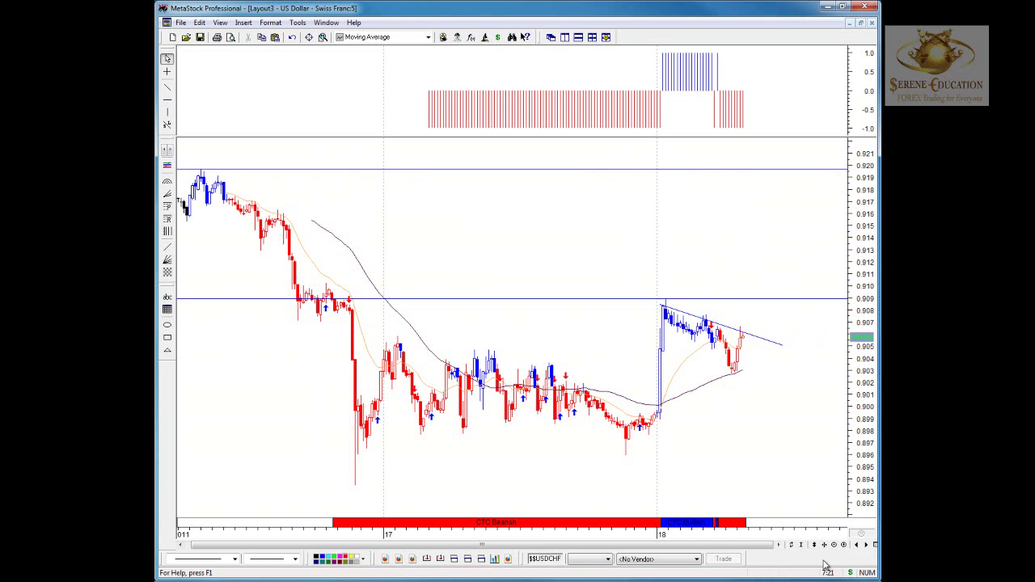
{"action": "left_click", "coordinate": [802, 545]}
{"action": "left_click", "coordinate": [833, 550]}
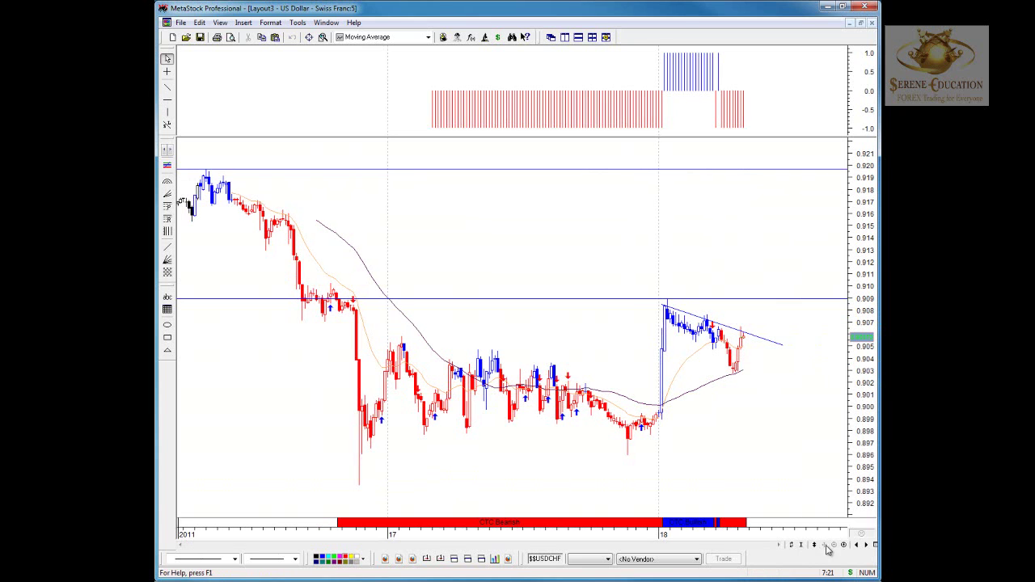
{"action": "left_click", "coordinate": [593, 37]}
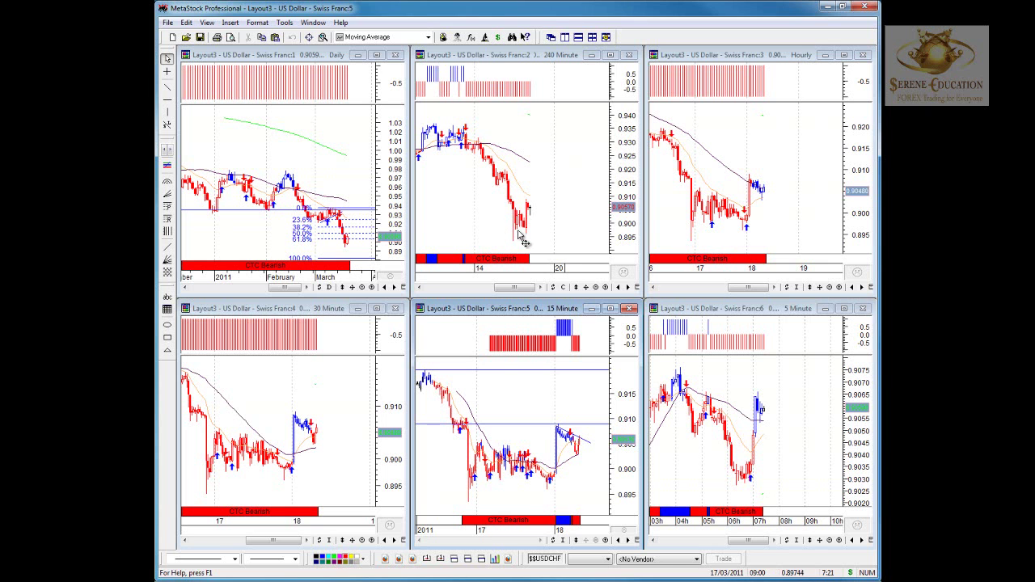
Maximize the 240-minute Swiss Franc chart and draw a falling trendline from the 14 March high, about 0.930, down to about 0.895.
{"action": "double_click", "coordinate": [530, 74]}
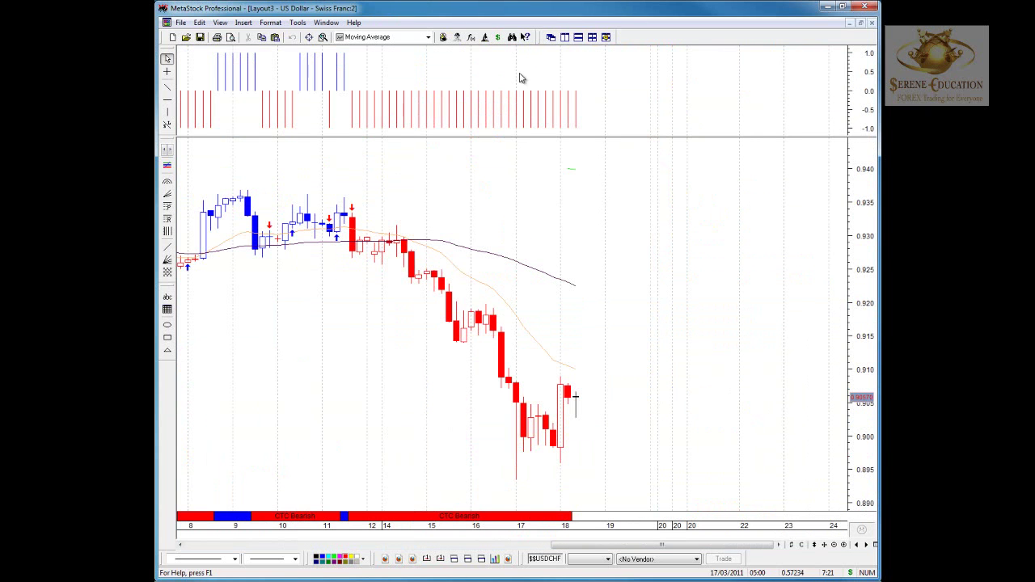
{"action": "left_click", "coordinate": [166, 99]}
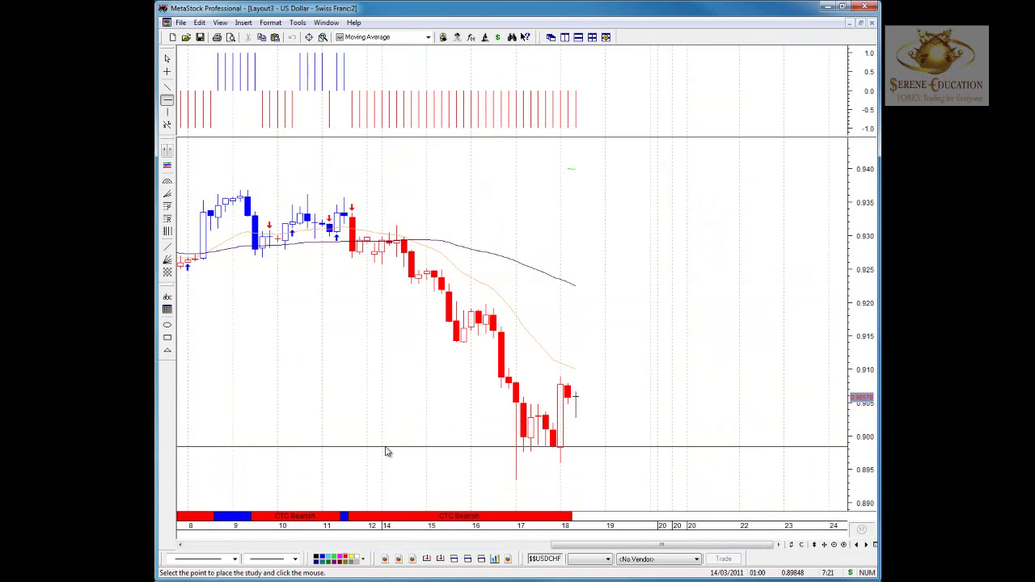
{"action": "left_click", "coordinate": [168, 89]}
{"action": "left_click_drag", "start_coordinate": [398, 234], "coordinate": [667, 474]}
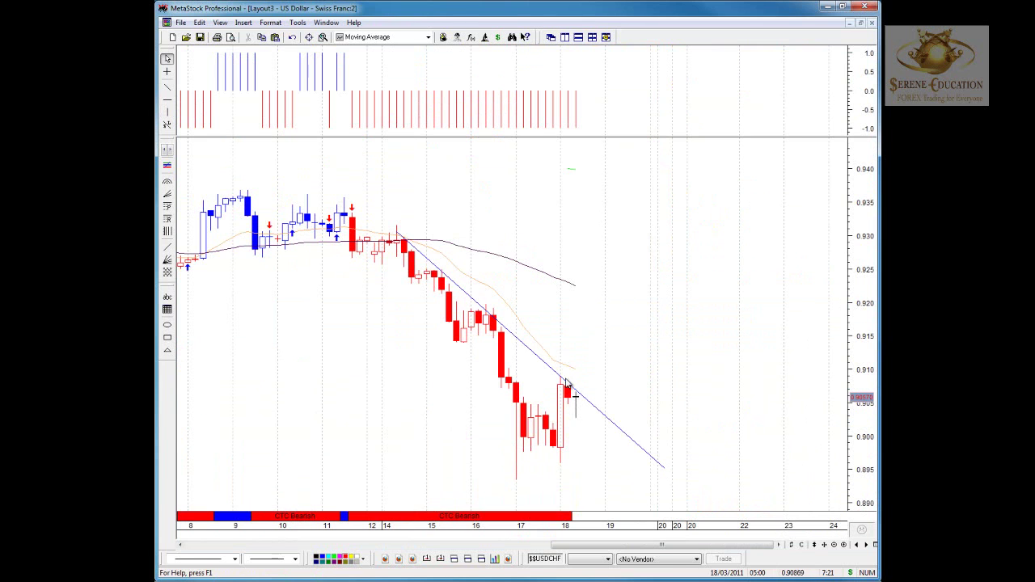
Place horizontal lines at about 0.915 and 0.924 on the 240-minute Swiss Franc chart, and return to the tiled layout.
{"action": "left_click", "coordinate": [167, 99]}
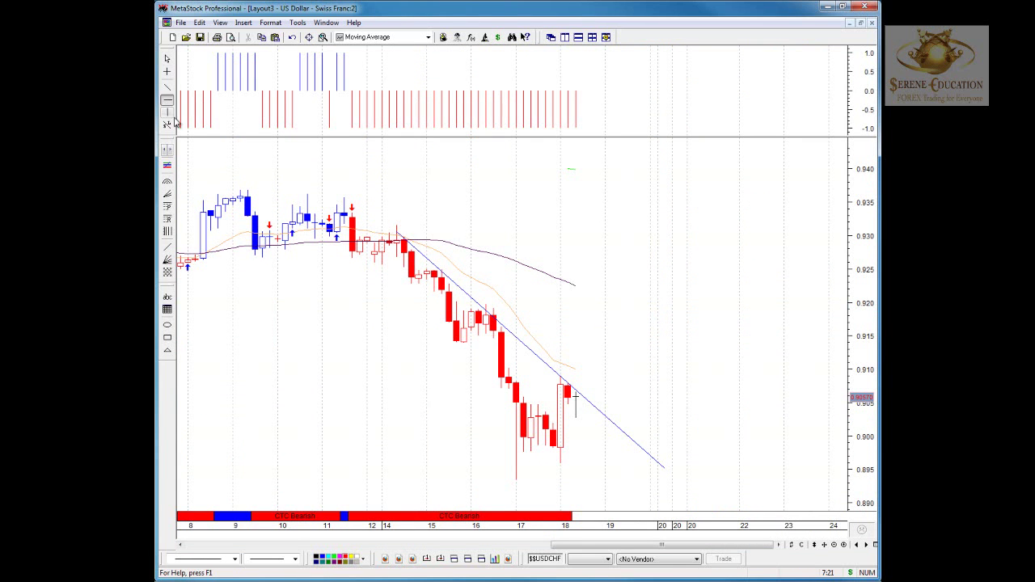
{"action": "left_click", "coordinate": [341, 342]}
{"action": "left_click", "coordinate": [166, 99]}
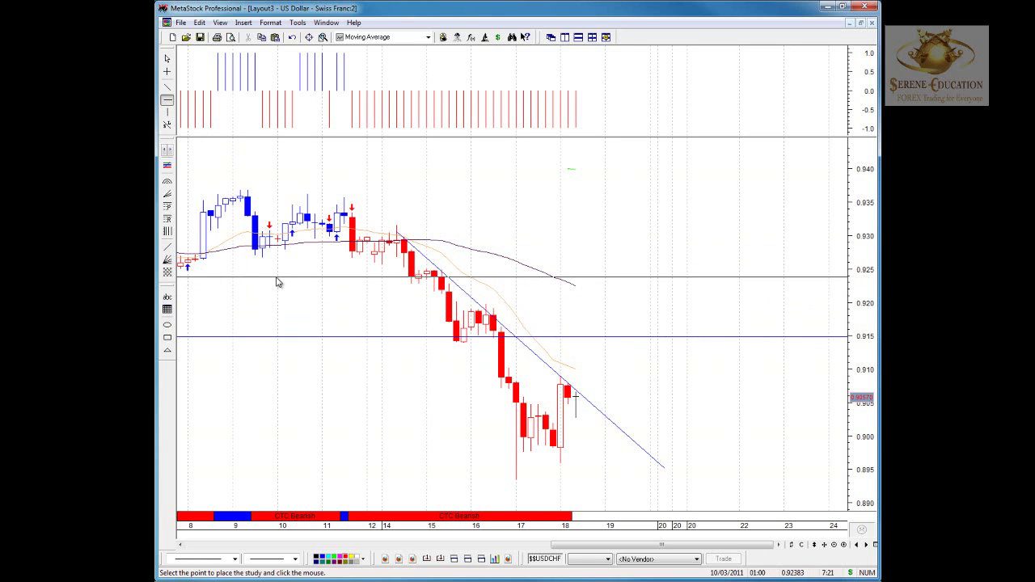
{"action": "left_click", "coordinate": [277, 280]}
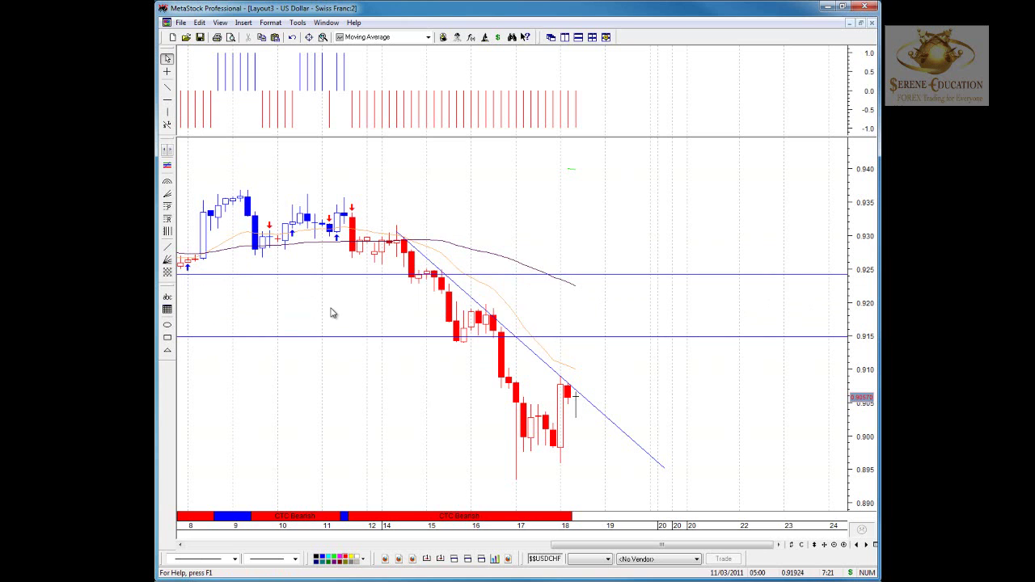
{"action": "mouse_move", "coordinate": [489, 330]}
{"action": "left_click", "coordinate": [592, 36]}
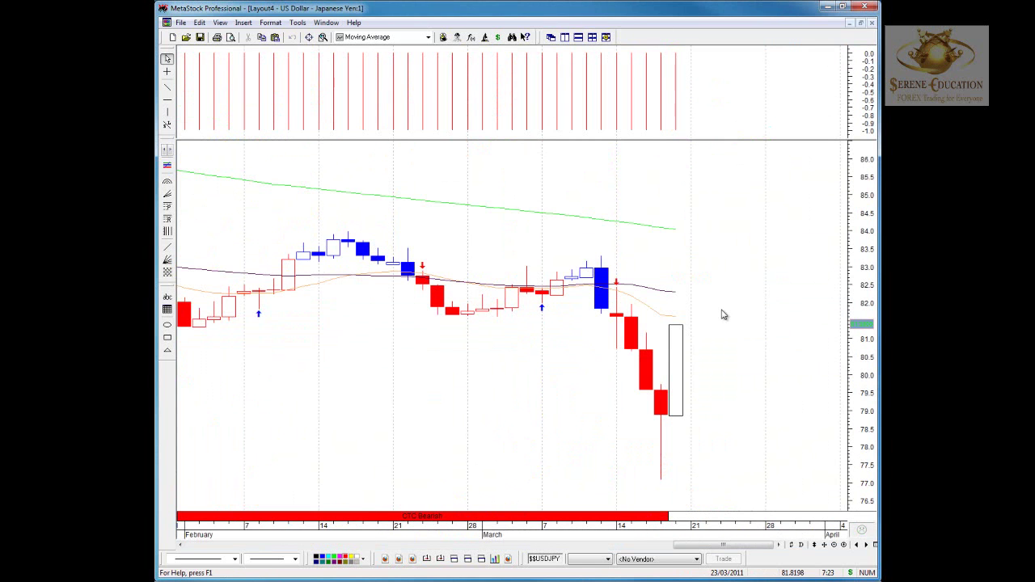
Inspect the mid-March candles on the daily Japanese Yen chart, and switch the chart to monthly periodicity.
{"action": "left_click", "coordinate": [834, 544]}
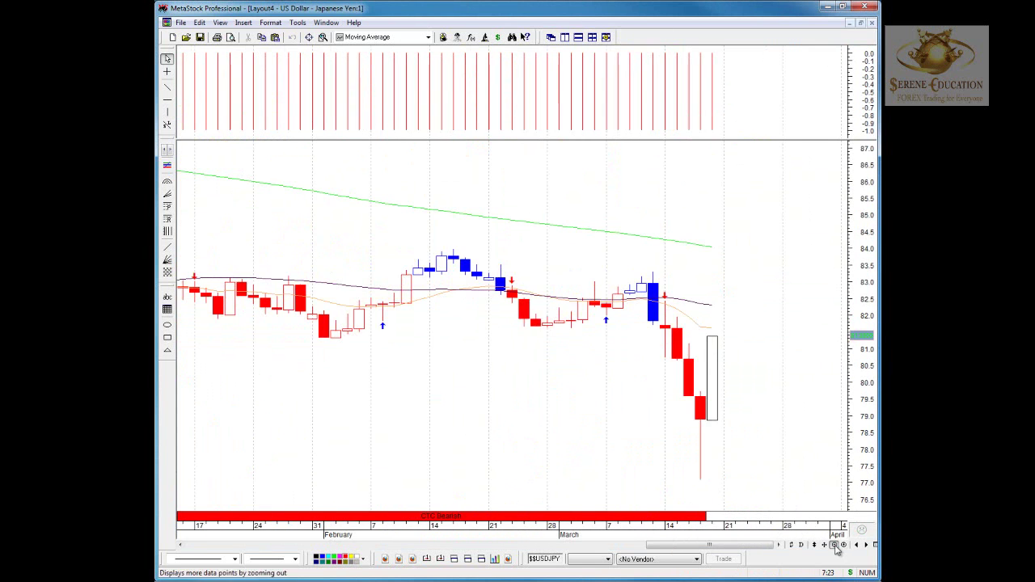
{"action": "left_click", "coordinate": [834, 545]}
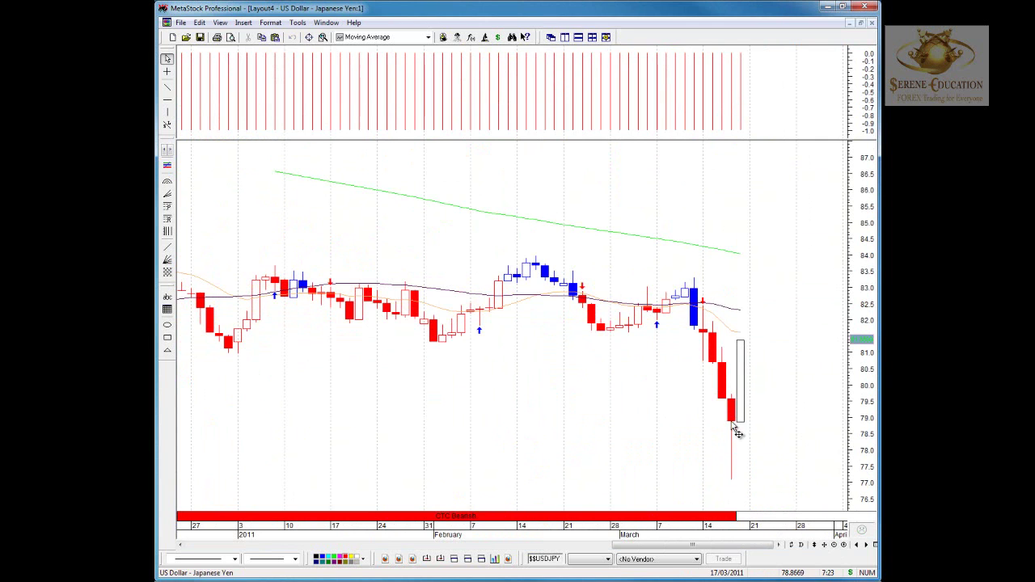
{"action": "mouse_move", "coordinate": [731, 403]}
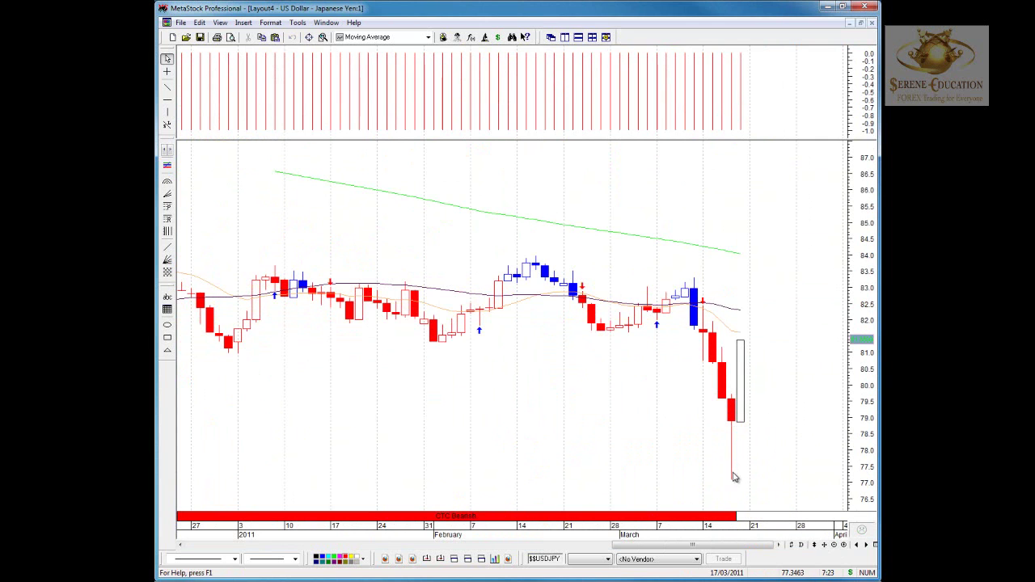
{"action": "mouse_move", "coordinate": [732, 422]}
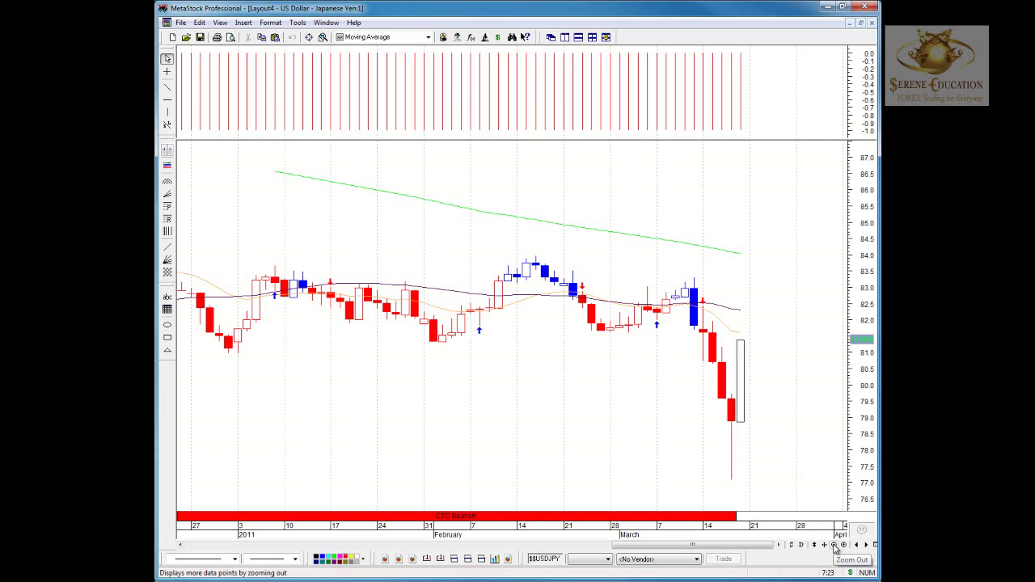
{"action": "left_click", "coordinate": [801, 545]}
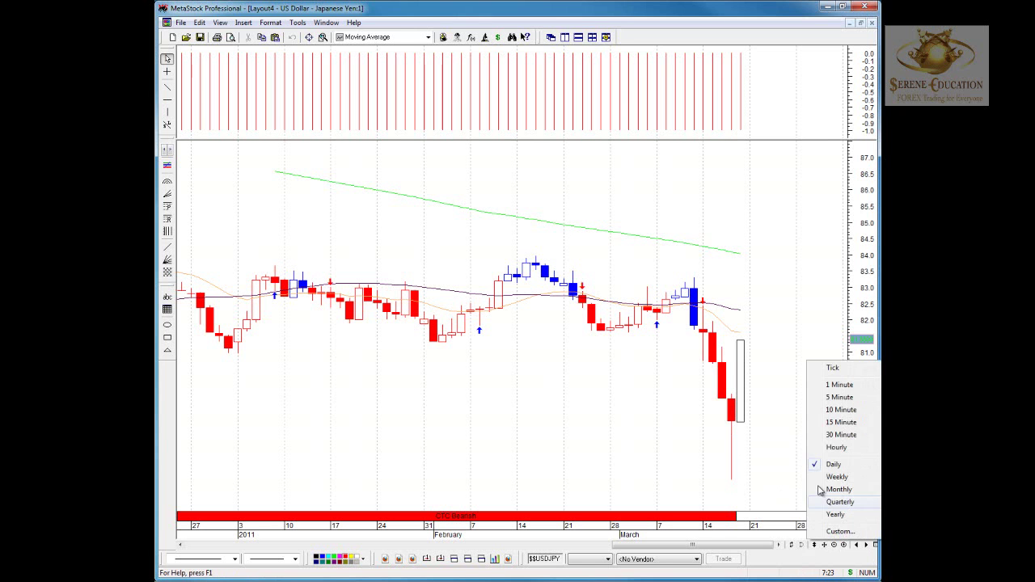
{"action": "left_click", "coordinate": [820, 490]}
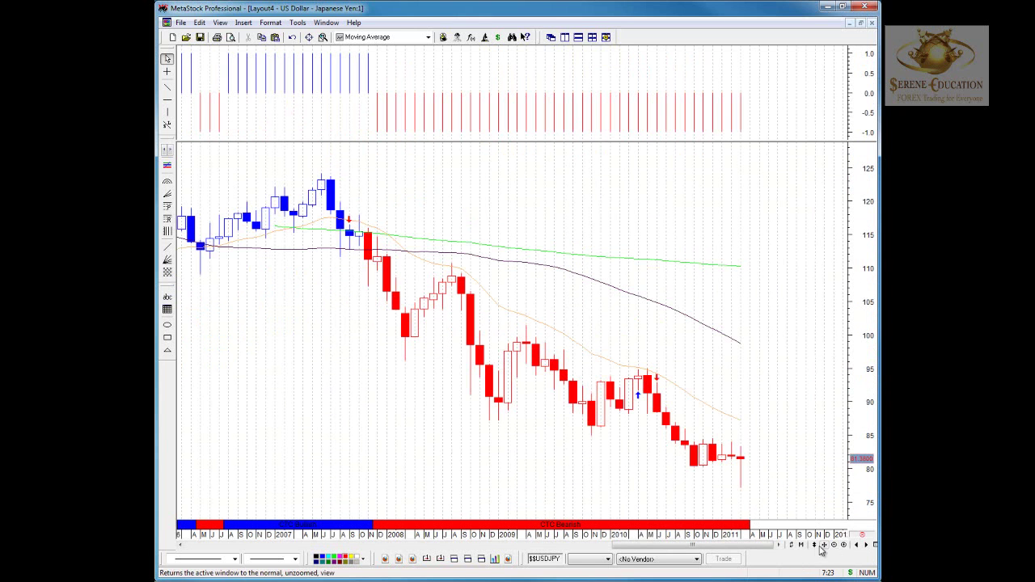
Place a horizontal line at the 1995 low, about 80, on the monthly Japanese Yen chart.
{"action": "left_click", "coordinate": [835, 545]}
{"action": "left_click", "coordinate": [834, 545]}
{"action": "left_click", "coordinate": [834, 545]}
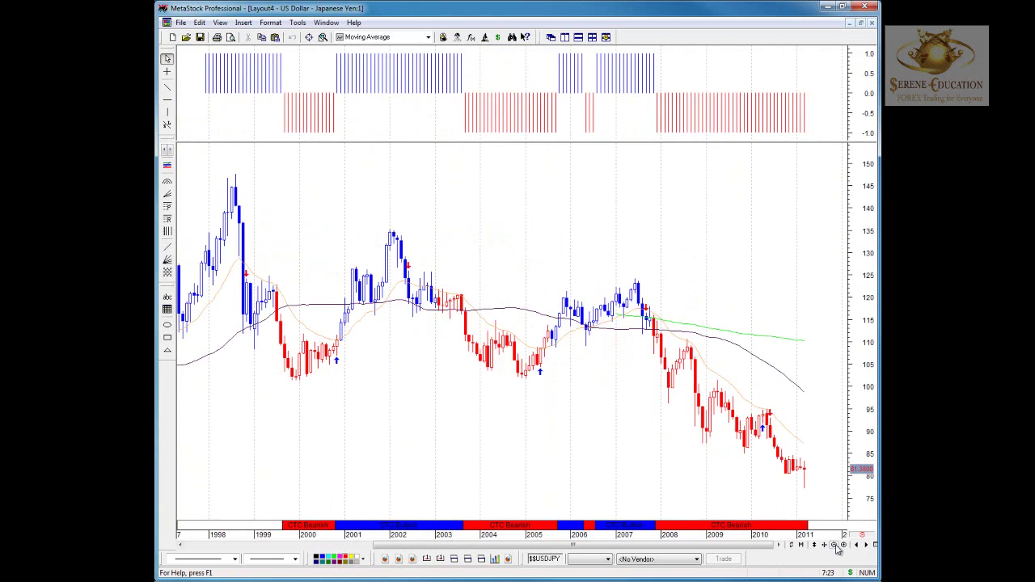
{"action": "left_click", "coordinate": [835, 545]}
{"action": "left_click", "coordinate": [167, 100]}
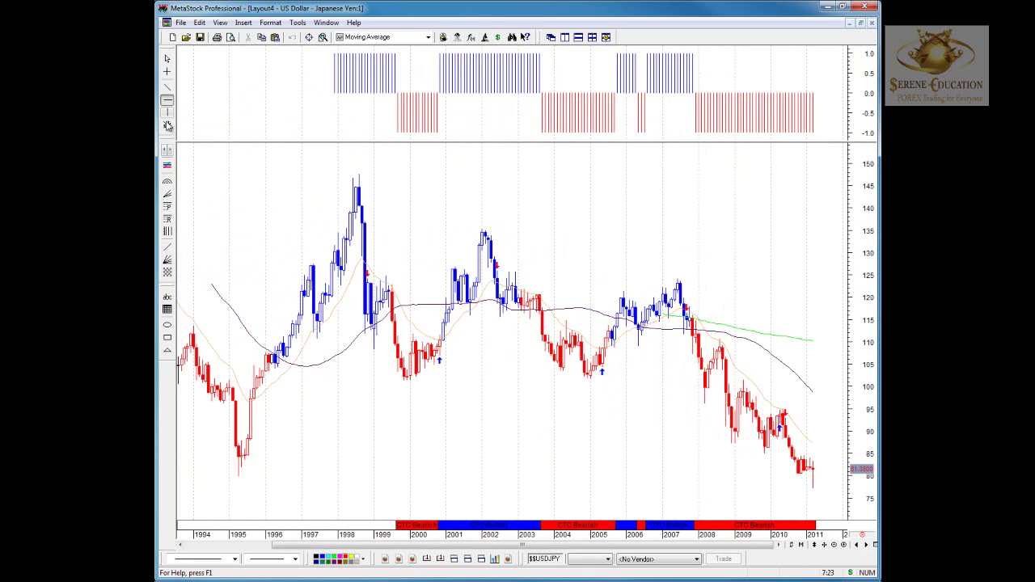
{"action": "left_click", "coordinate": [239, 478]}
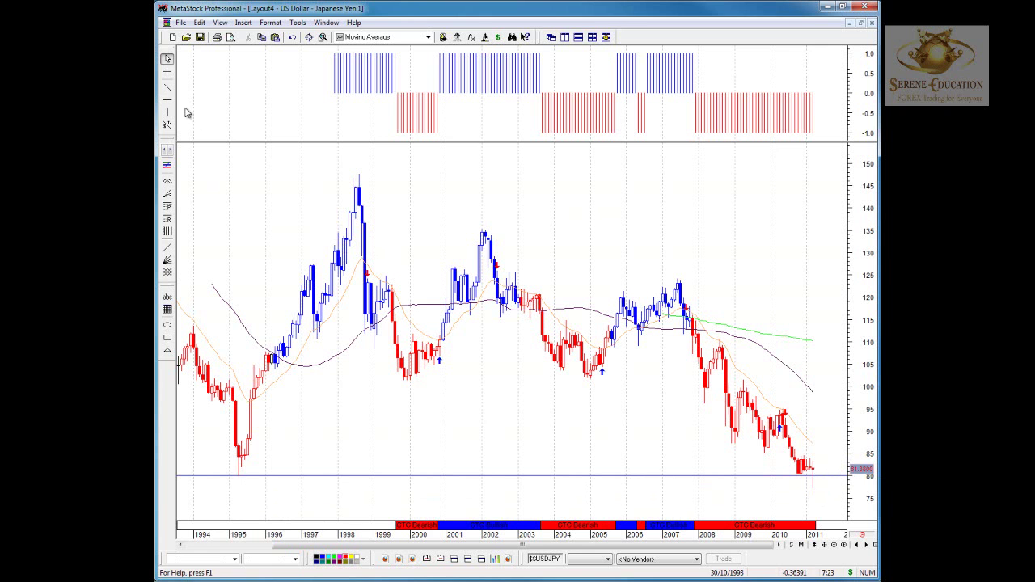
Switch the Japanese Yen chart back to daily periodicity, showing December to March.
{"action": "left_click", "coordinate": [814, 546]}
{"action": "left_click", "coordinate": [833, 464]}
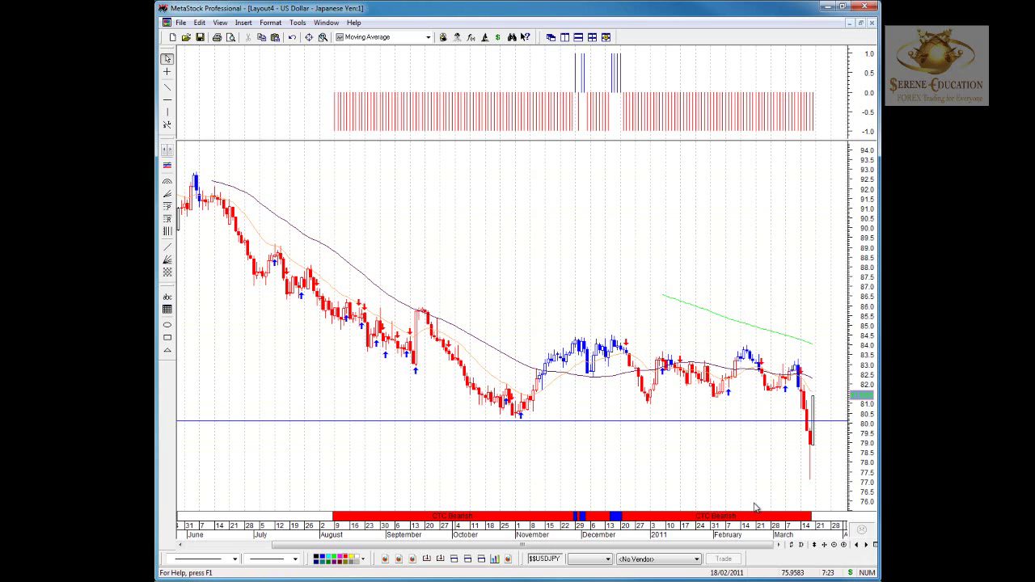
{"action": "left_click", "coordinate": [843, 547]}
{"action": "left_click", "coordinate": [844, 547]}
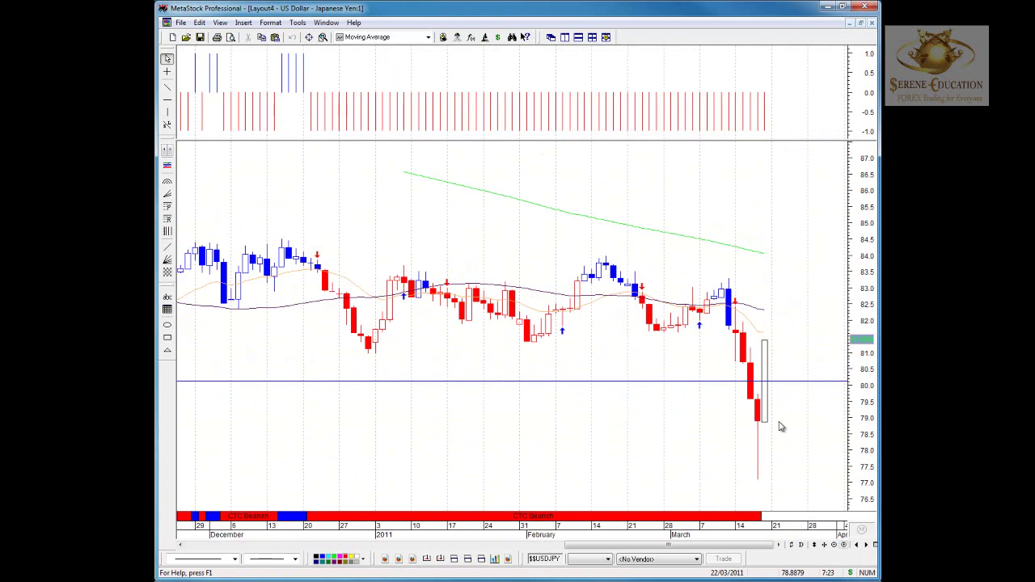
{"action": "mouse_move", "coordinate": [769, 364]}
Draw a rising trendline under the daily Japanese Yen lows from about 81 in late December to about 82, and return to the tiled layout.
{"action": "left_click", "coordinate": [167, 87]}
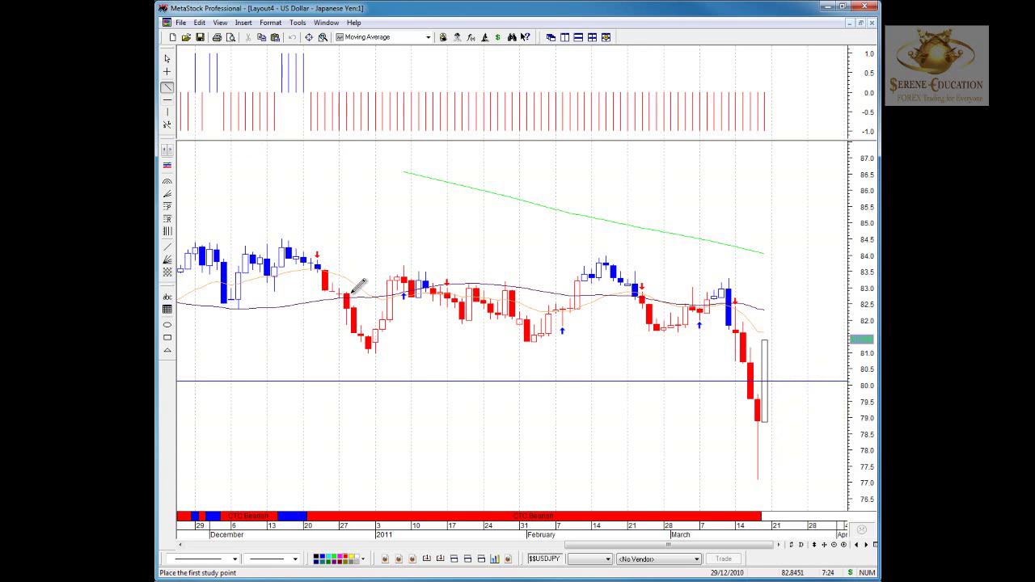
{"action": "mouse_move", "coordinate": [370, 344]}
{"action": "left_mouse_down"}
{"action": "mouse_move", "coordinate": [772, 305]}
{"action": "mouse_move", "coordinate": [817, 321]}
{"action": "left_mouse_up"}
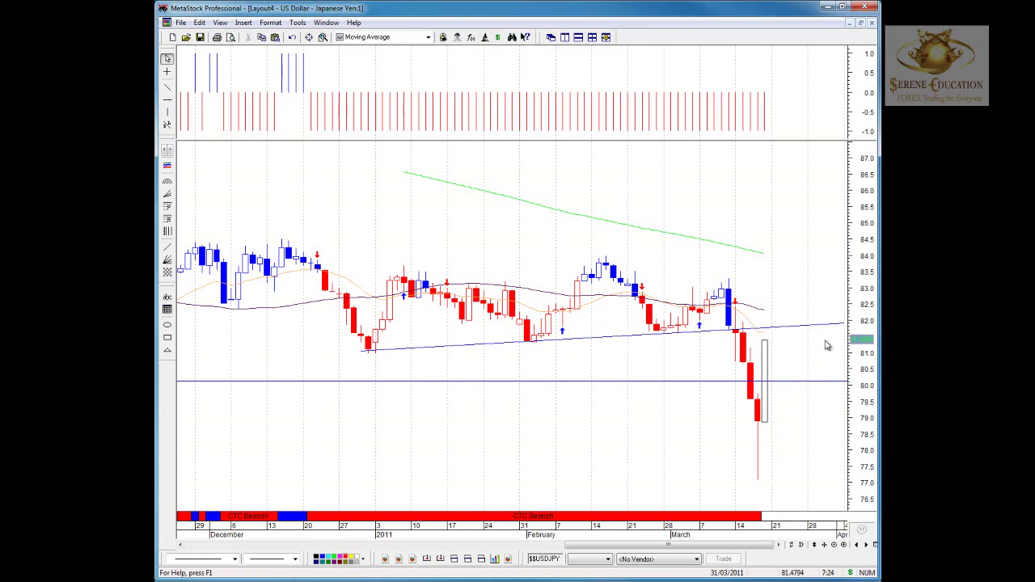
{"action": "mouse_move", "coordinate": [363, 352]}
{"action": "left_mouse_down"}
{"action": "mouse_move", "coordinate": [353, 378]}
{"action": "mouse_move", "coordinate": [347, 355]}
{"action": "left_mouse_up"}
{"action": "mouse_move", "coordinate": [846, 326]}
{"action": "left_mouse_down"}
{"action": "mouse_move", "coordinate": [855, 315]}
{"action": "mouse_move", "coordinate": [844, 334]}
{"action": "mouse_move", "coordinate": [844, 324]}
{"action": "left_mouse_up"}
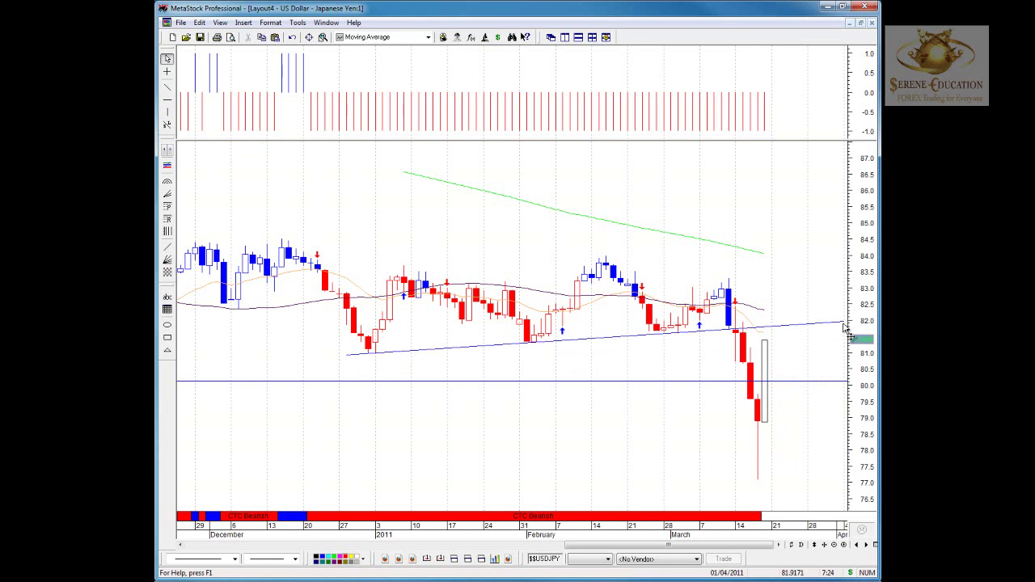
{"action": "left_click", "coordinate": [168, 86]}
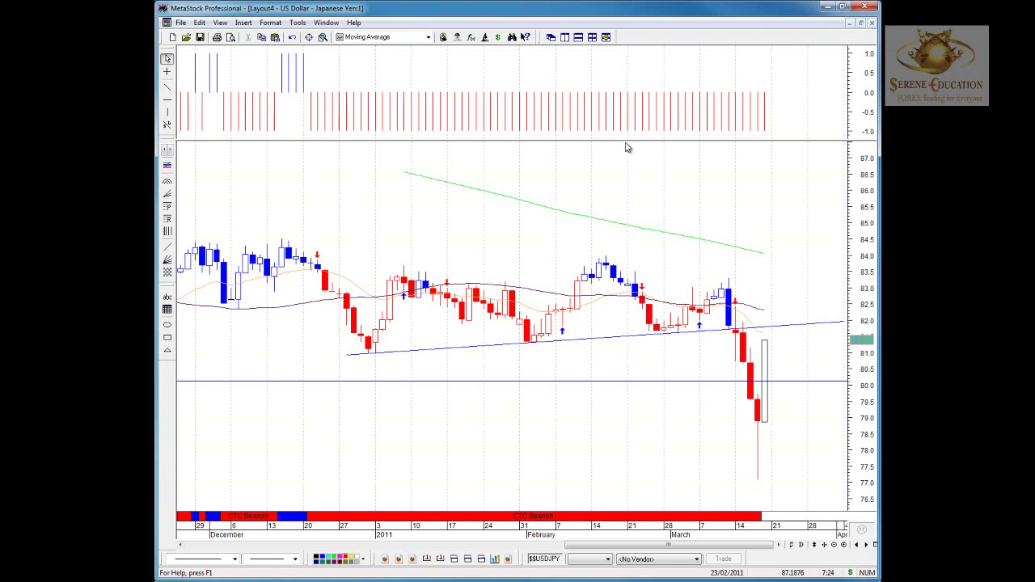
{"action": "left_click", "coordinate": [592, 37]}
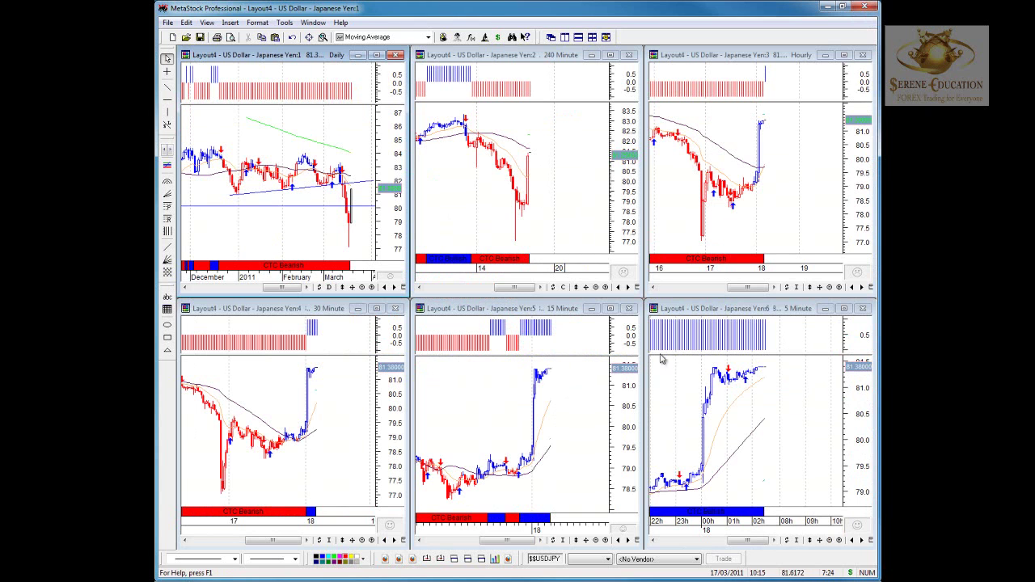
Maximize the 15-minute Japanese Yen chart, draw a short level trendline along the 18 March high at about 81.4, and restore the tiled layout.
{"action": "double_click", "coordinate": [550, 303]}
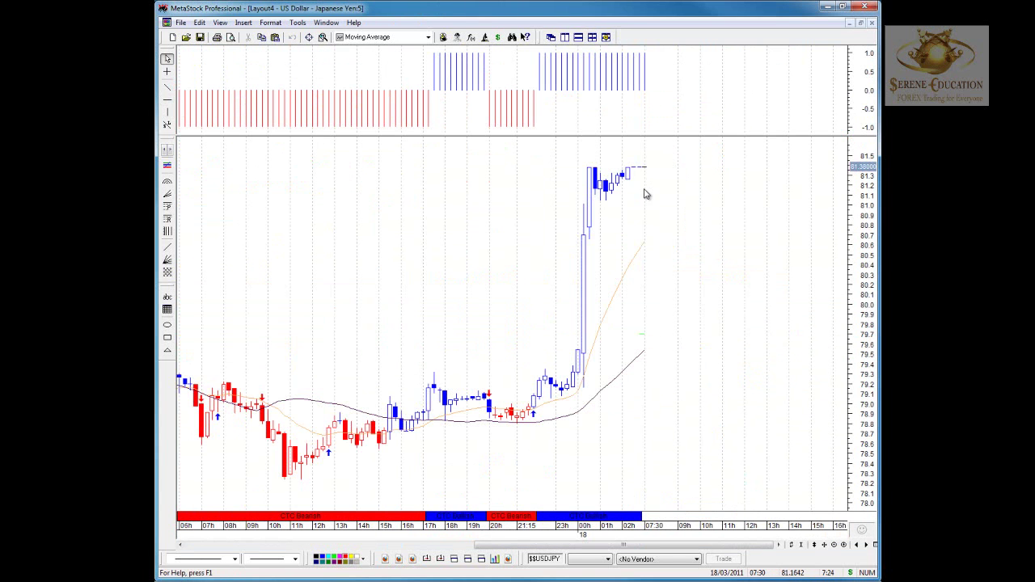
{"action": "left_click", "coordinate": [167, 87]}
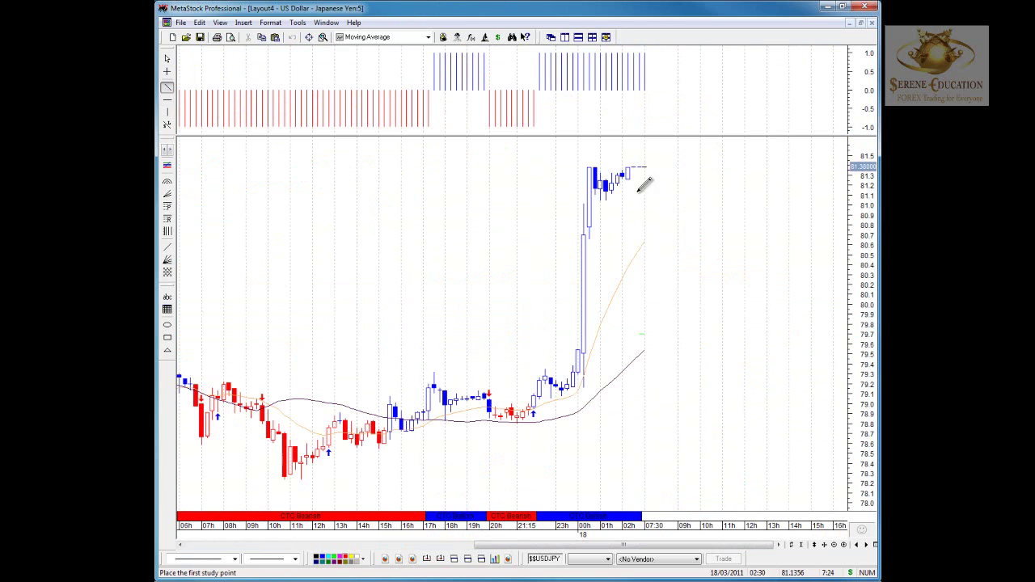
{"action": "mouse_move", "coordinate": [579, 164]}
{"action": "left_mouse_down"}
{"action": "mouse_move", "coordinate": [681, 163]}
{"action": "mouse_move", "coordinate": [624, 167]}
{"action": "mouse_move", "coordinate": [629, 177]}
{"action": "left_mouse_up"}
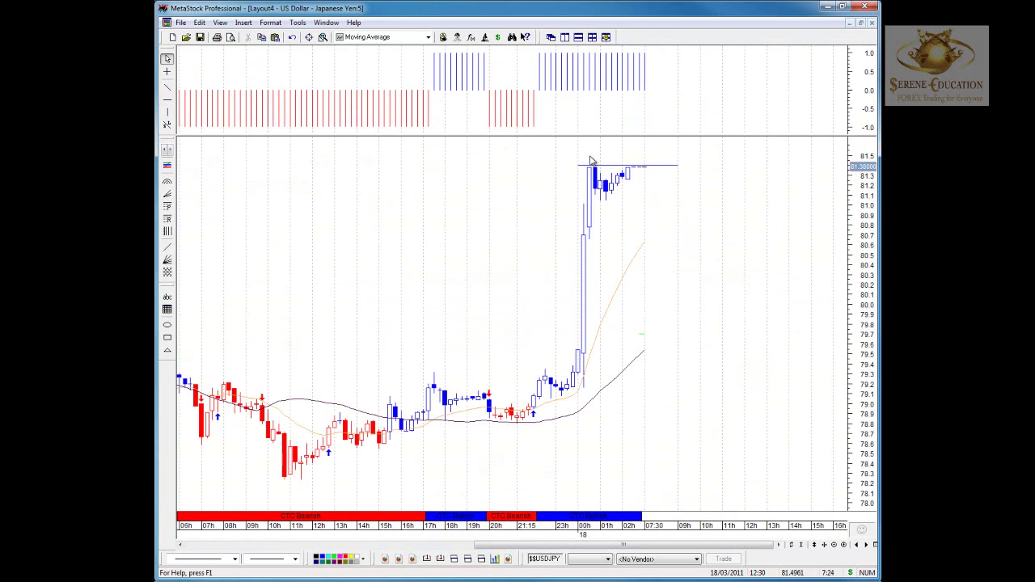
{"action": "left_click", "coordinate": [592, 37]}
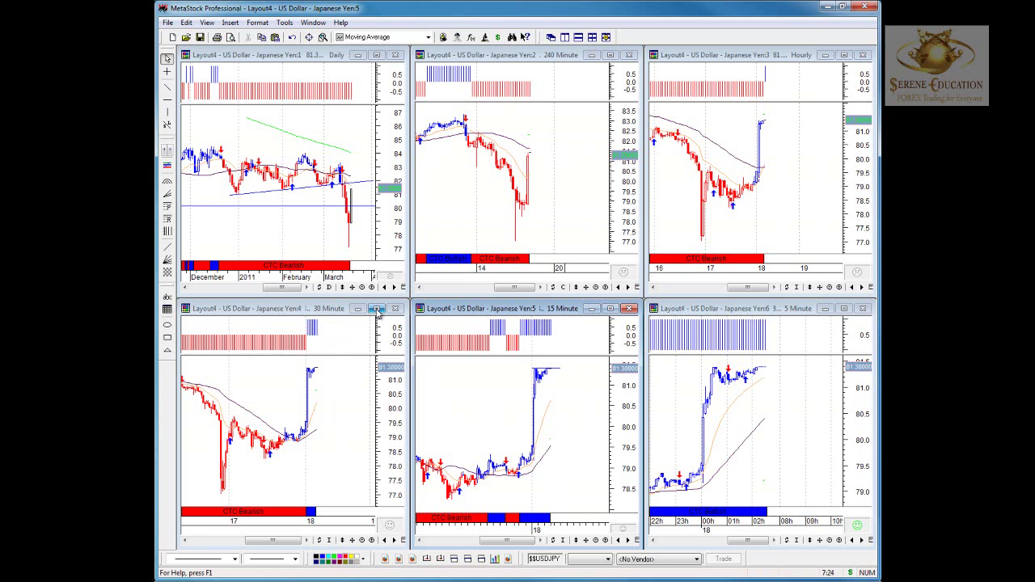
Maximize the 5-minute Japanese Yen chart and place a horizontal line at the 18 March high, about 81.39.
{"action": "double_click", "coordinate": [793, 312]}
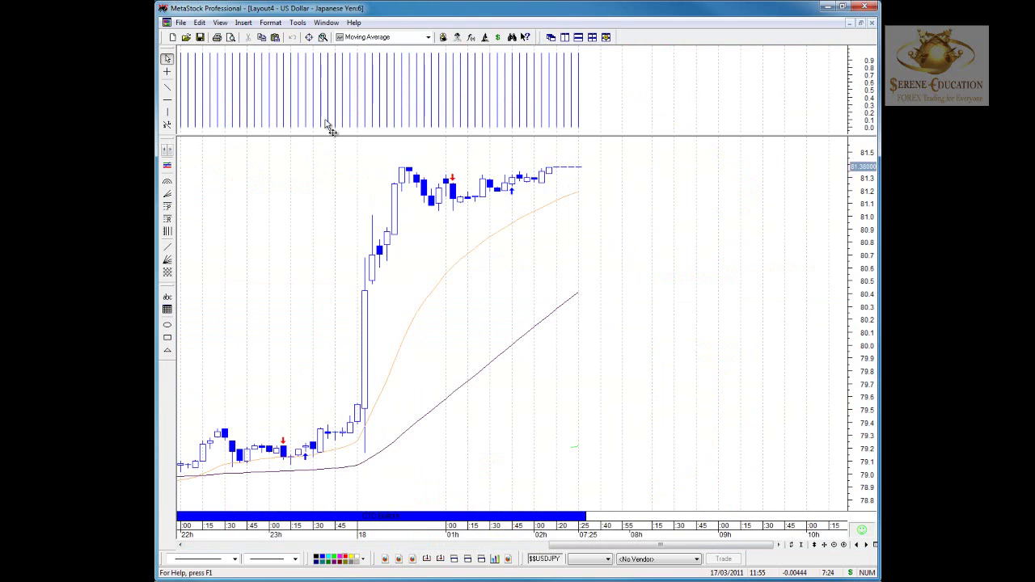
{"action": "left_click", "coordinate": [168, 100]}
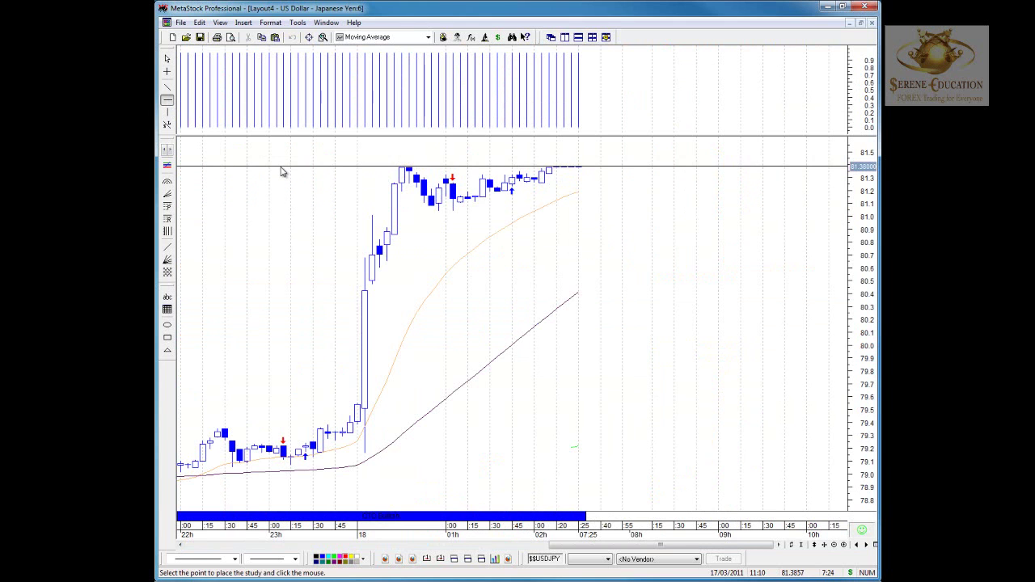
{"action": "left_click", "coordinate": [281, 168]}
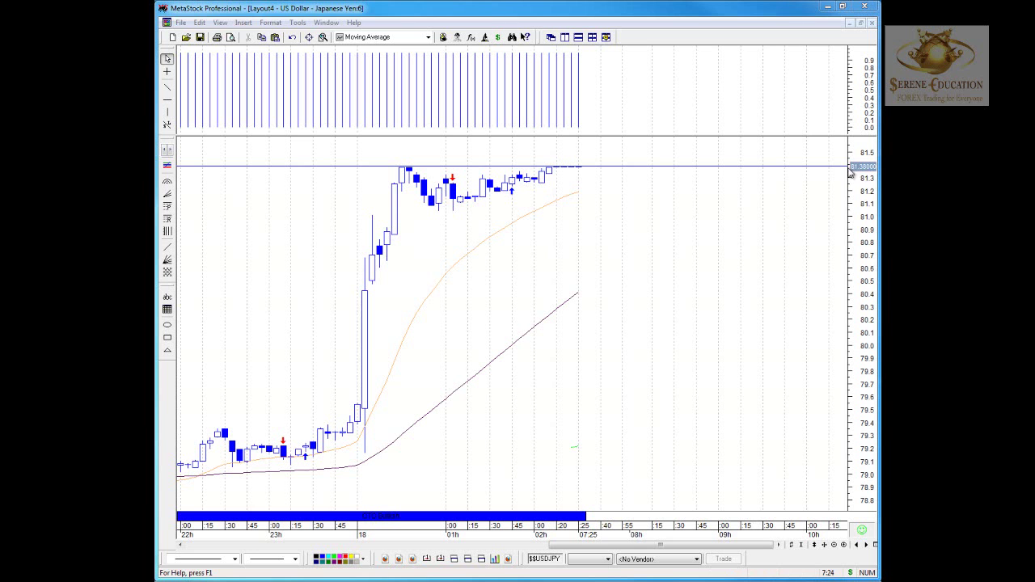
Return to the tiled layout after reviewing the daily Japanese Yen chart and its support lines at full size.
{"action": "left_click", "coordinate": [591, 40]}
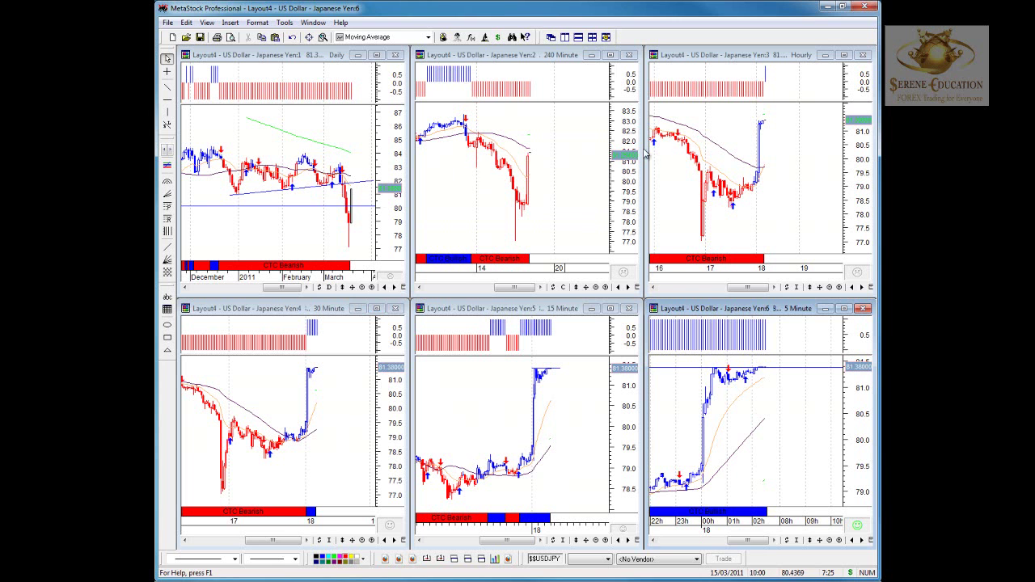
{"action": "left_click", "coordinate": [376, 55]}
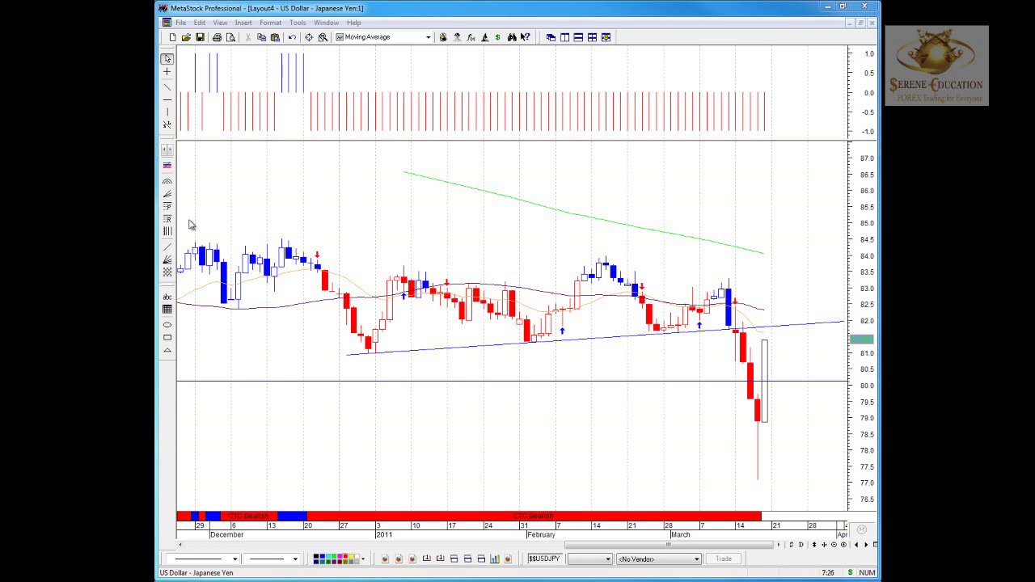
{"action": "left_click", "coordinate": [592, 37]}
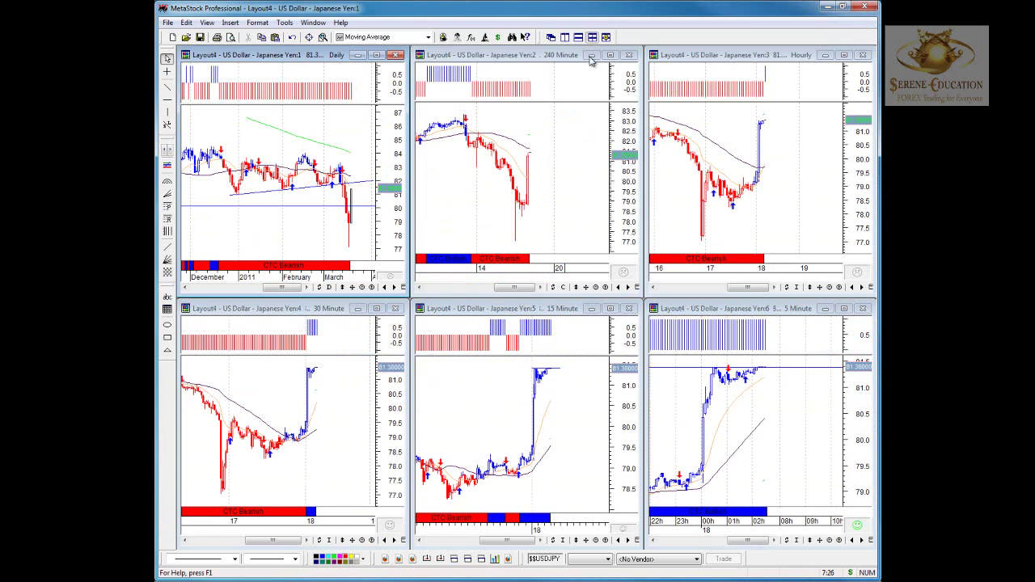